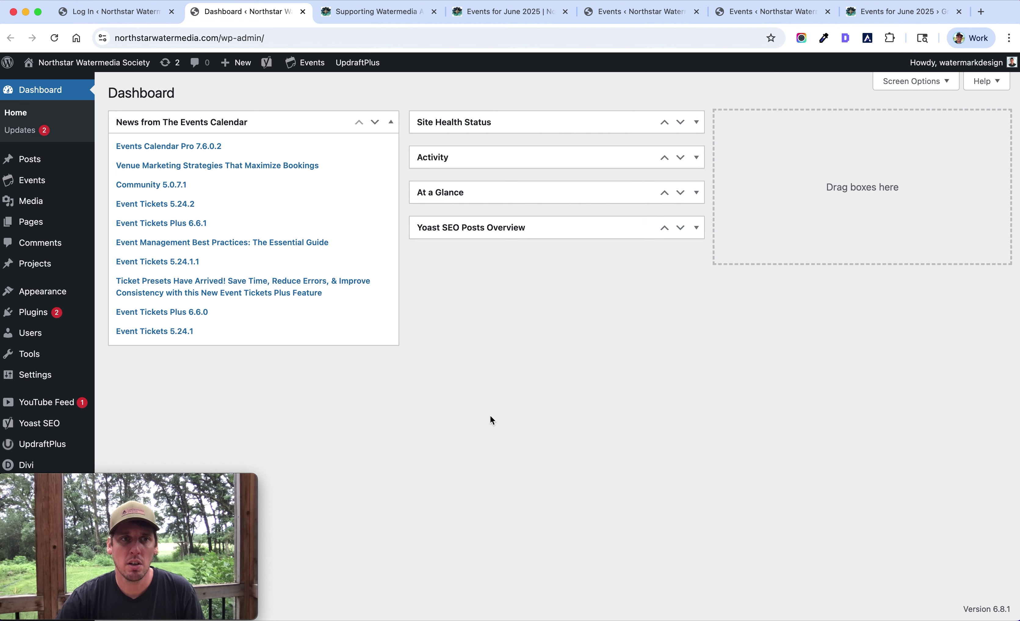
- View the society's public home page and its June 2025 events calendar
mouse_move(21, 180)
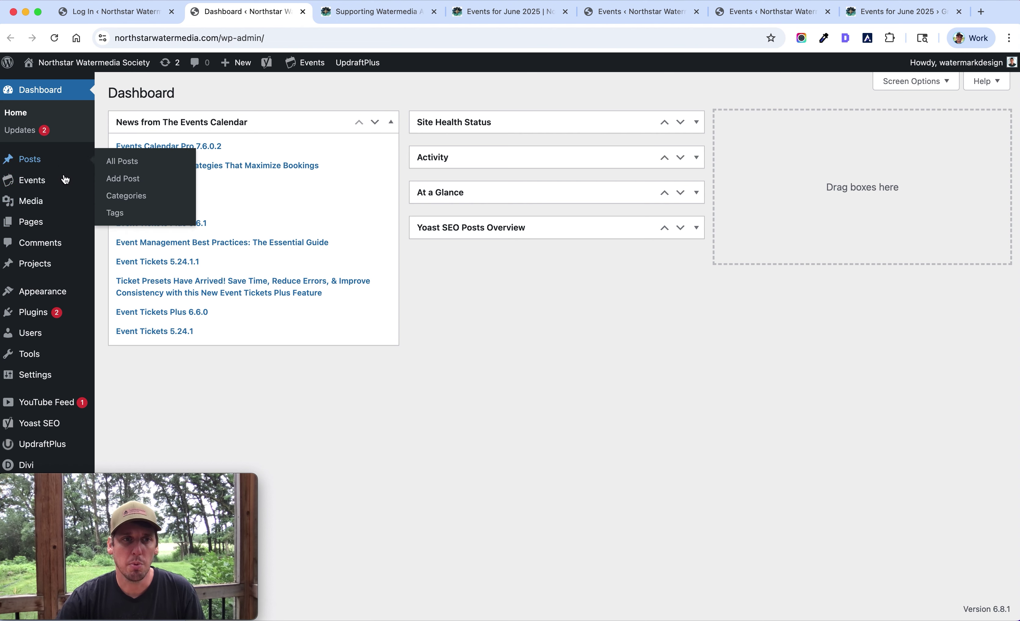
mouse_move(47, 229)
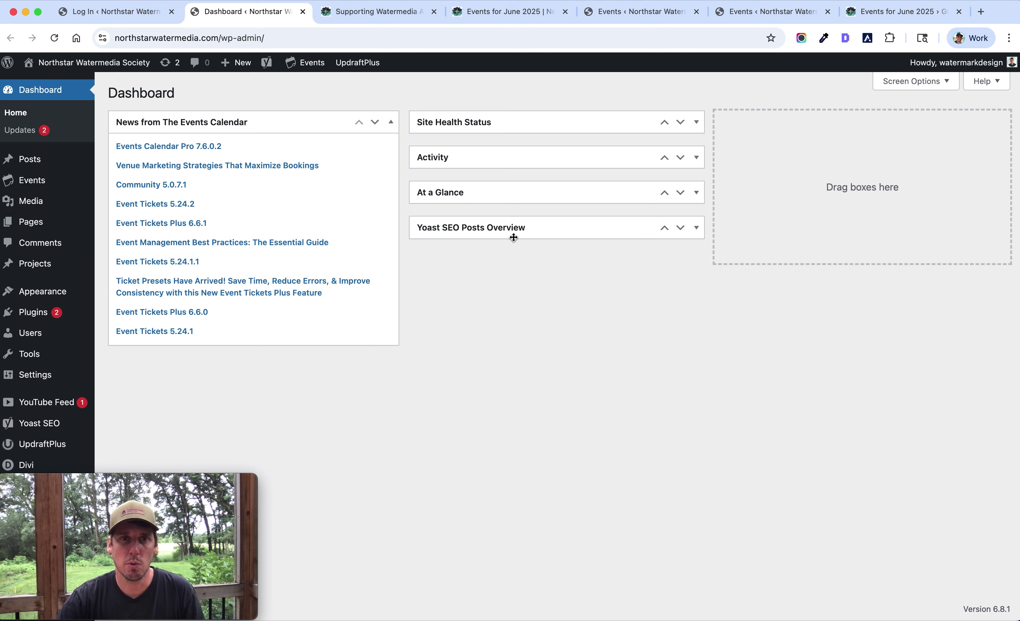
left_click(384, 17)
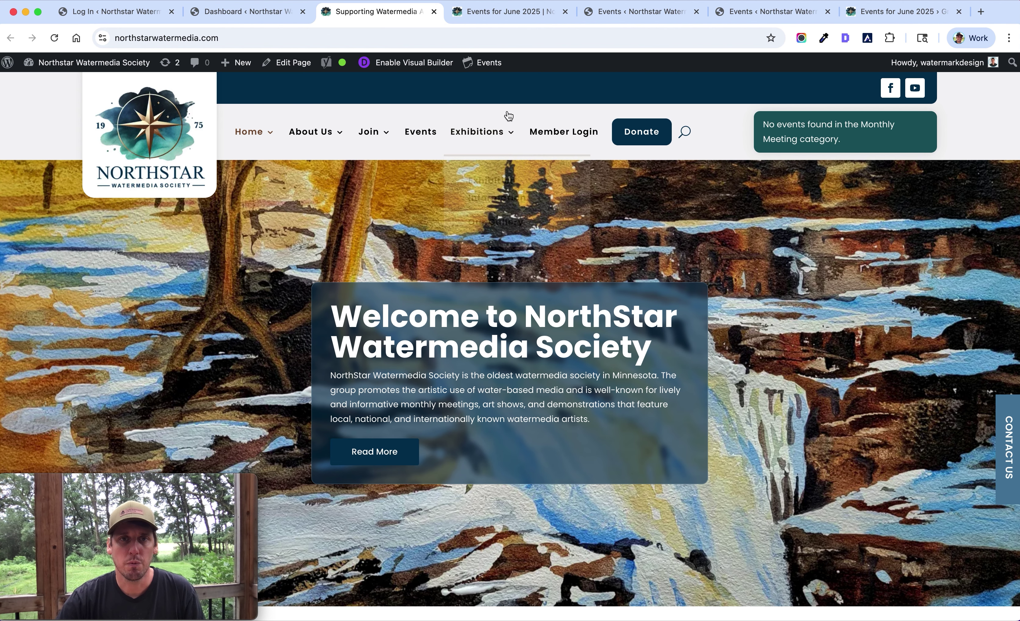
left_click(527, 15)
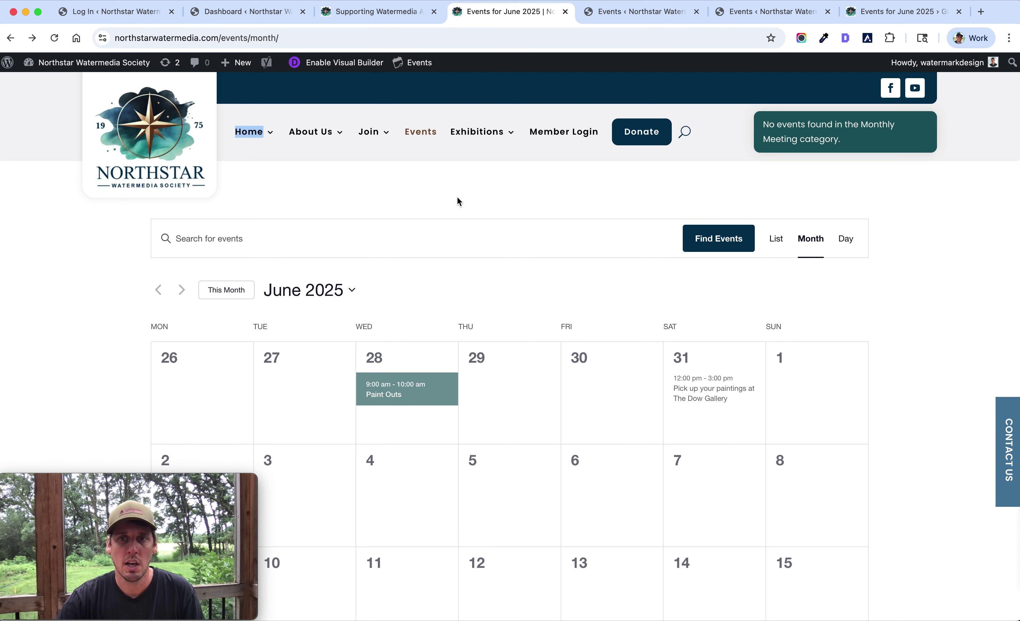
- Return to the admin dashboard, open the list of all events and look through it
left_click(235, 12)
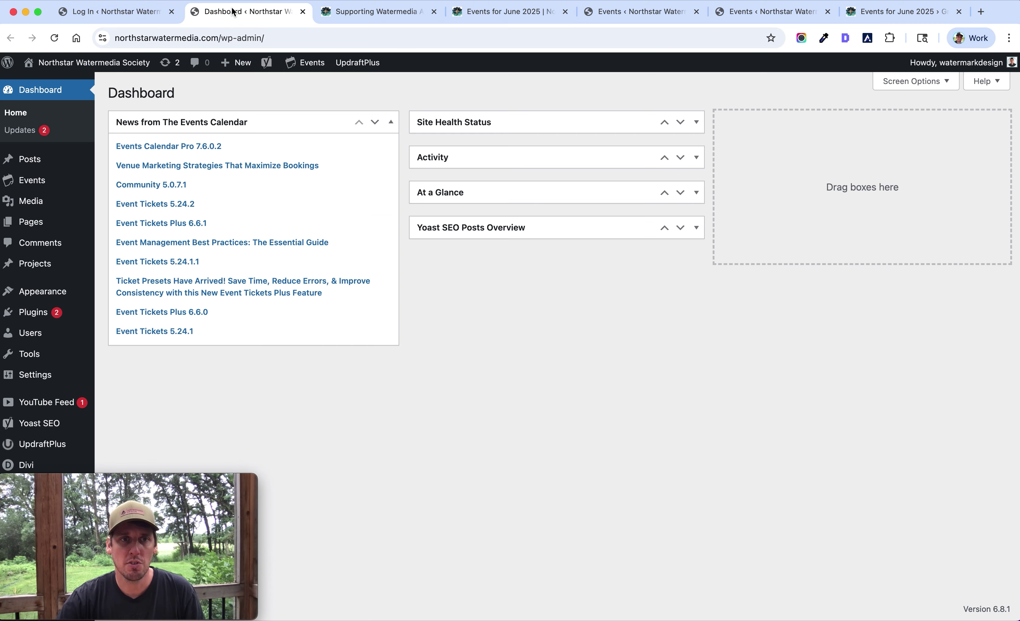
left_click(29, 186)
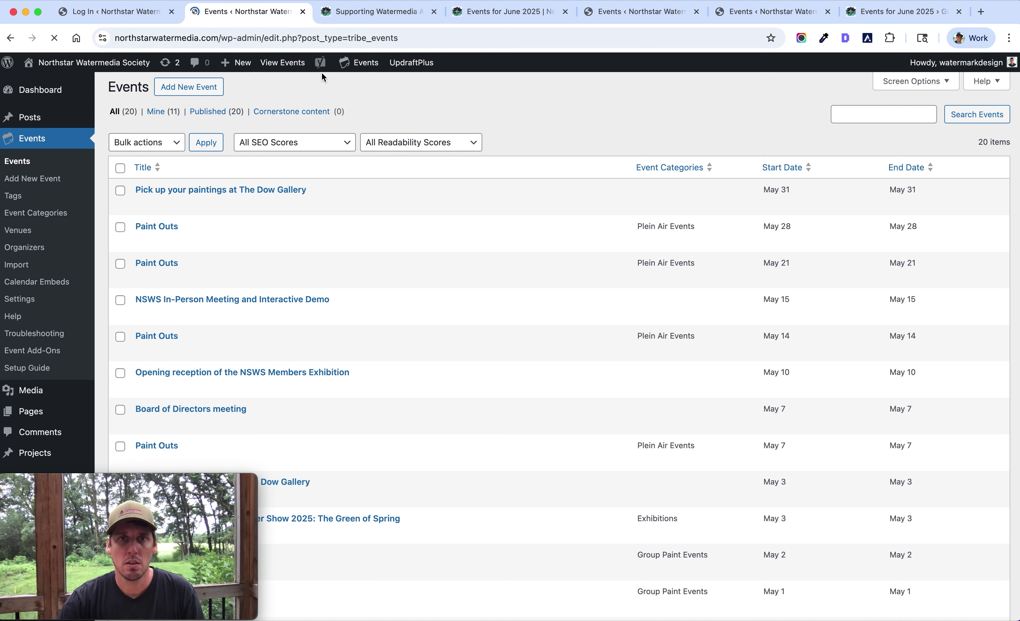
scroll(327, 191, "down", 3)
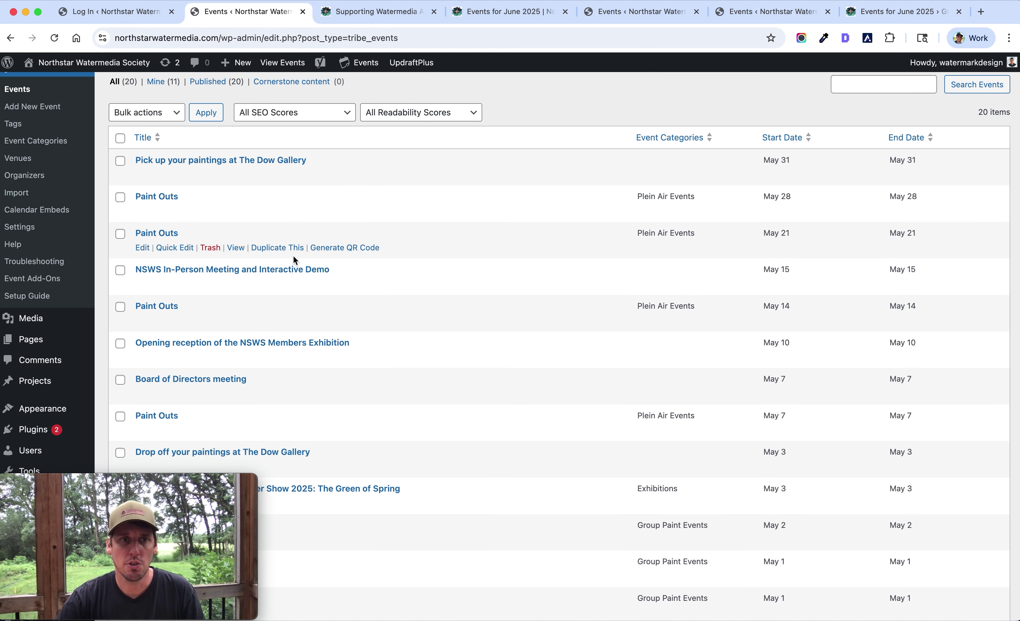
scroll(293, 256, "up", 3)
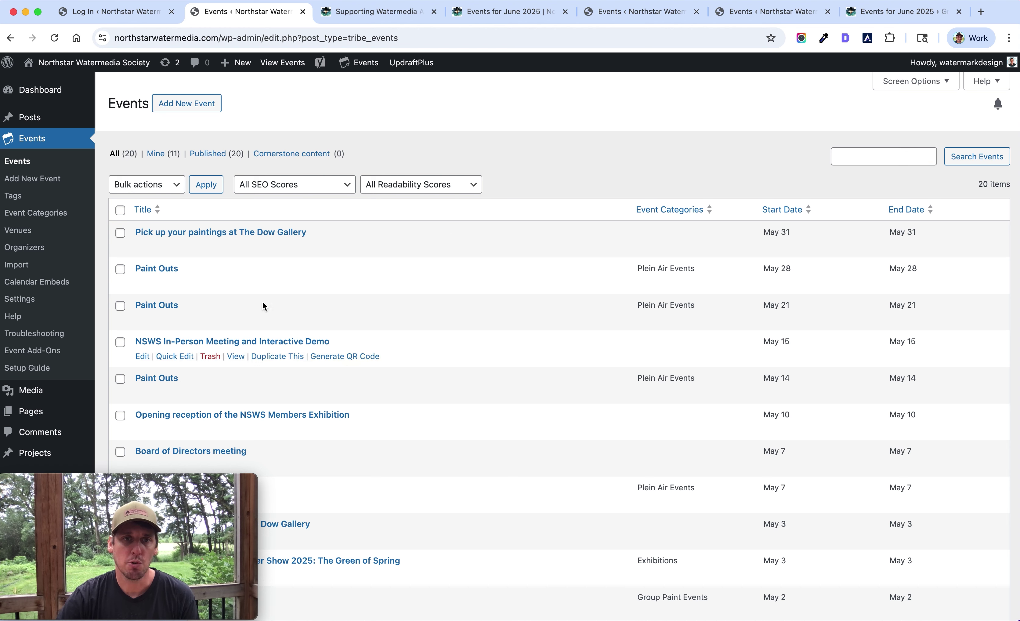
- Open a blank new event and examine its date, venue, organizer, website and cost fields, without choosing a venue
left_click(177, 105)
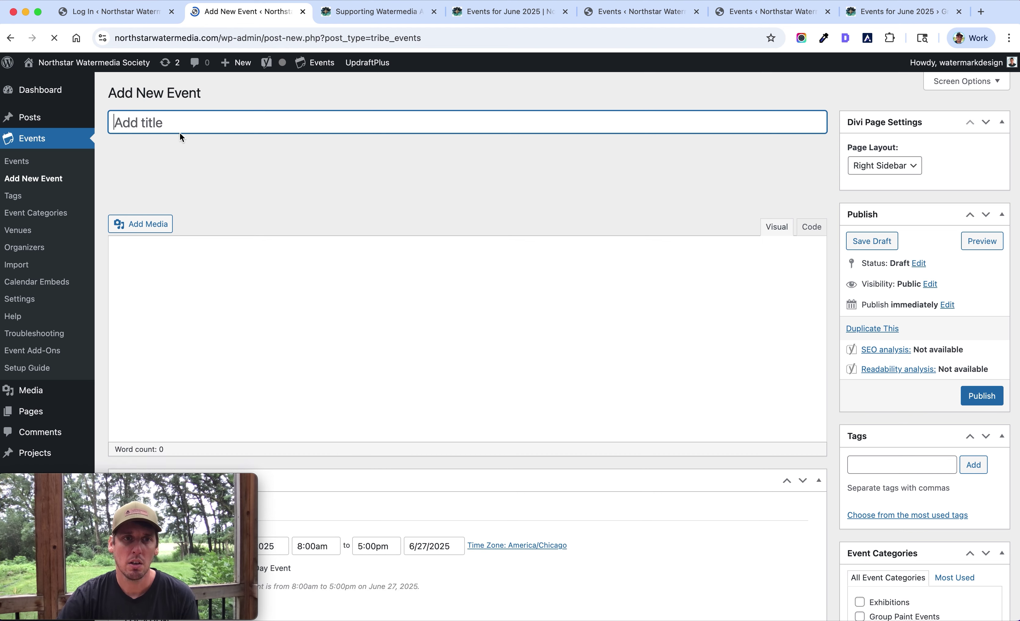
left_click(184, 294)
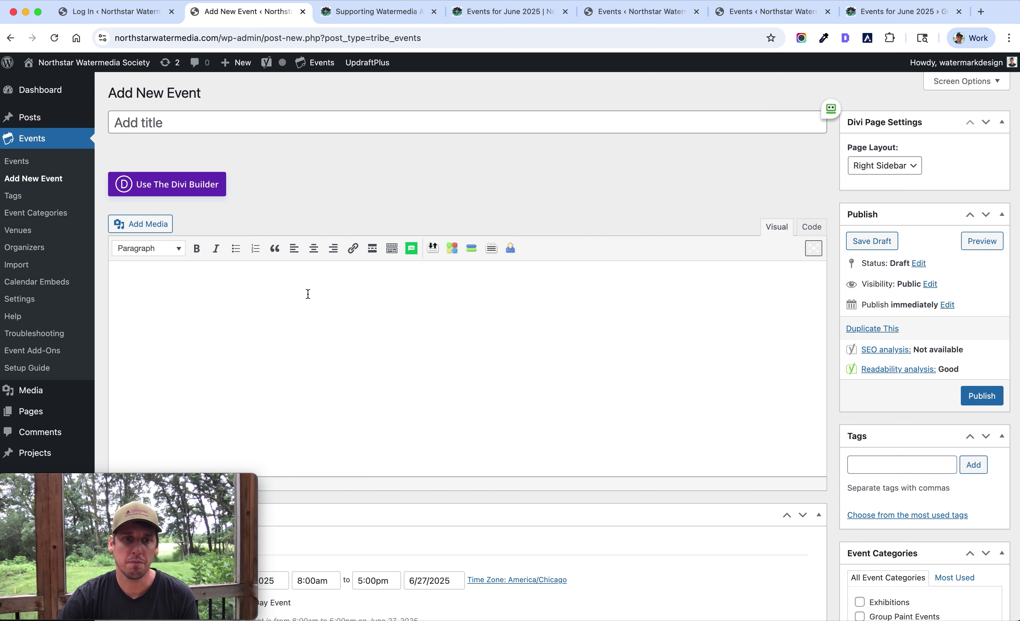
scroll(309, 294, "down", 10)
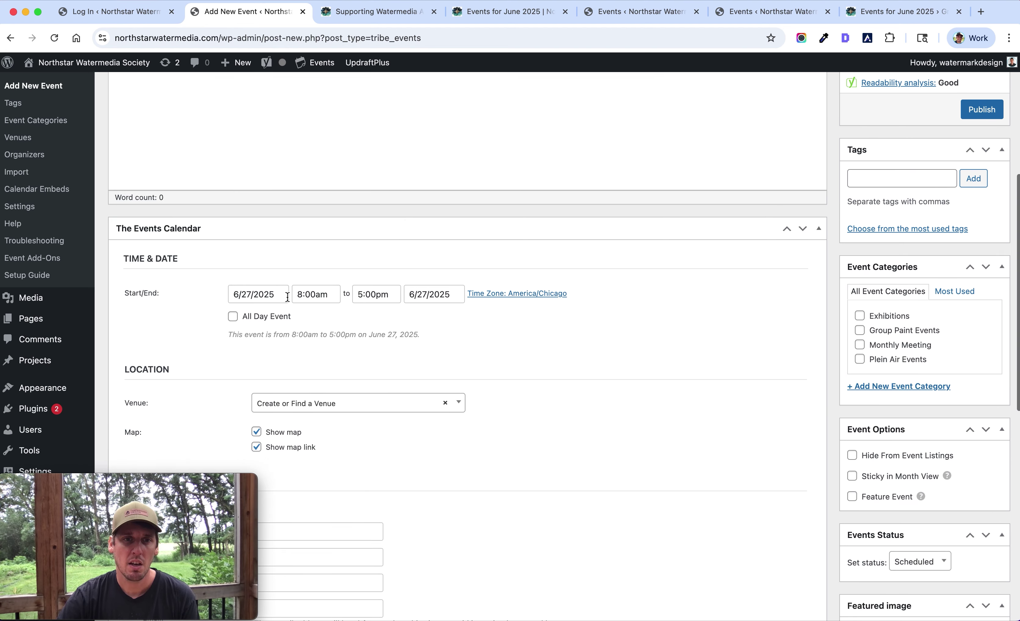
scroll(408, 312, "down", 5)
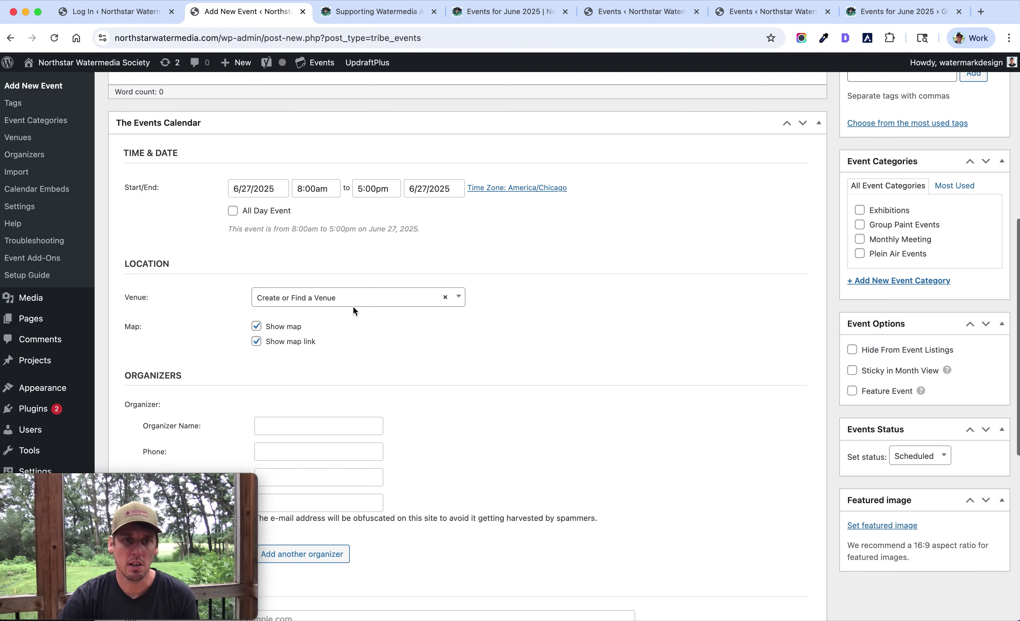
left_click(460, 270)
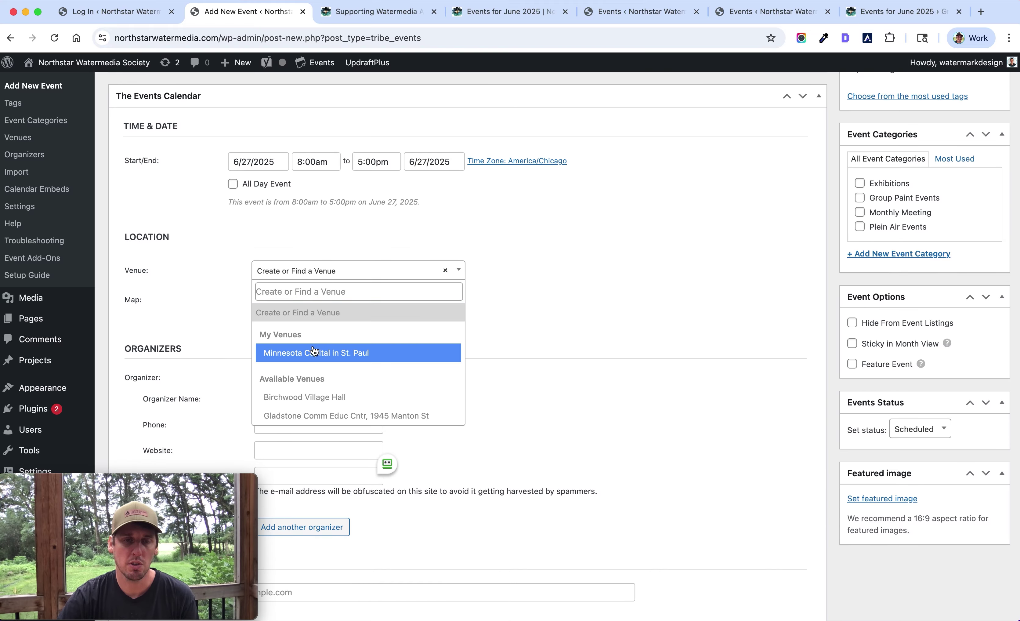
left_click(628, 330)
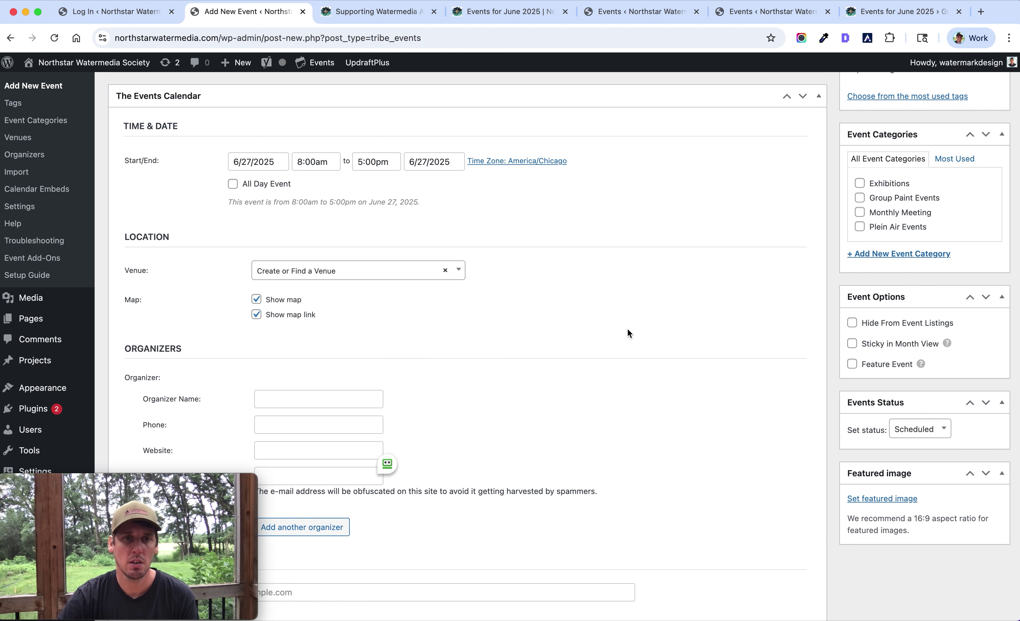
scroll(443, 337, "down", 2)
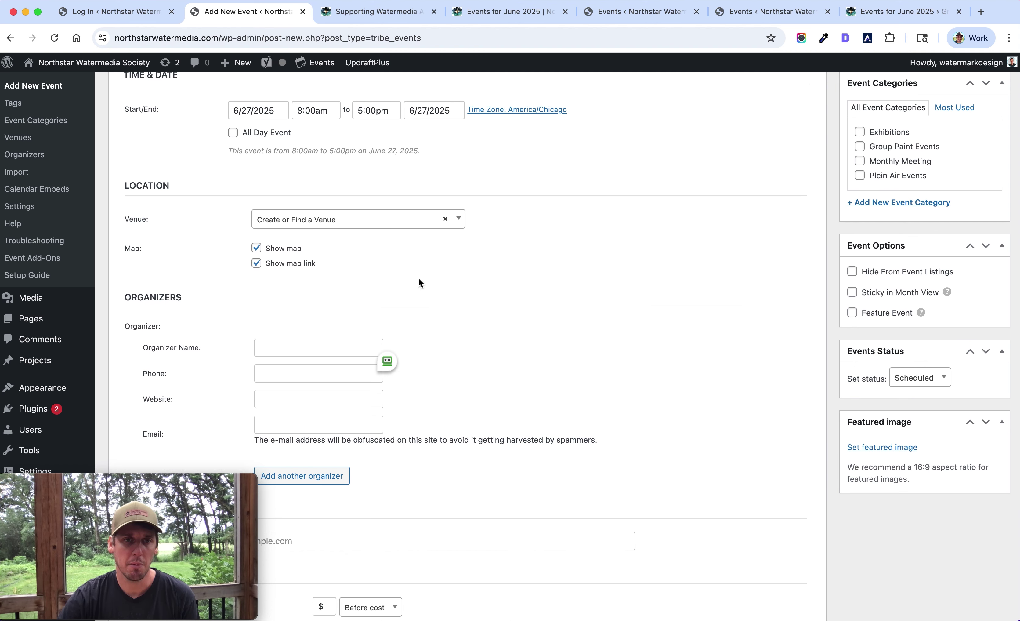
scroll(507, 303, "down", 6)
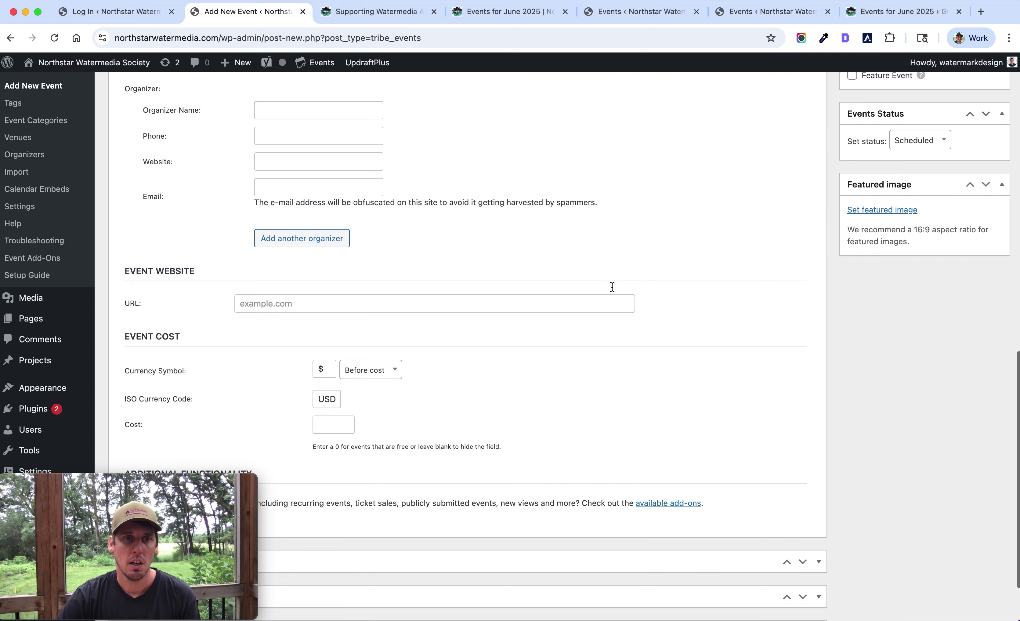
scroll(539, 289, "down", 2)
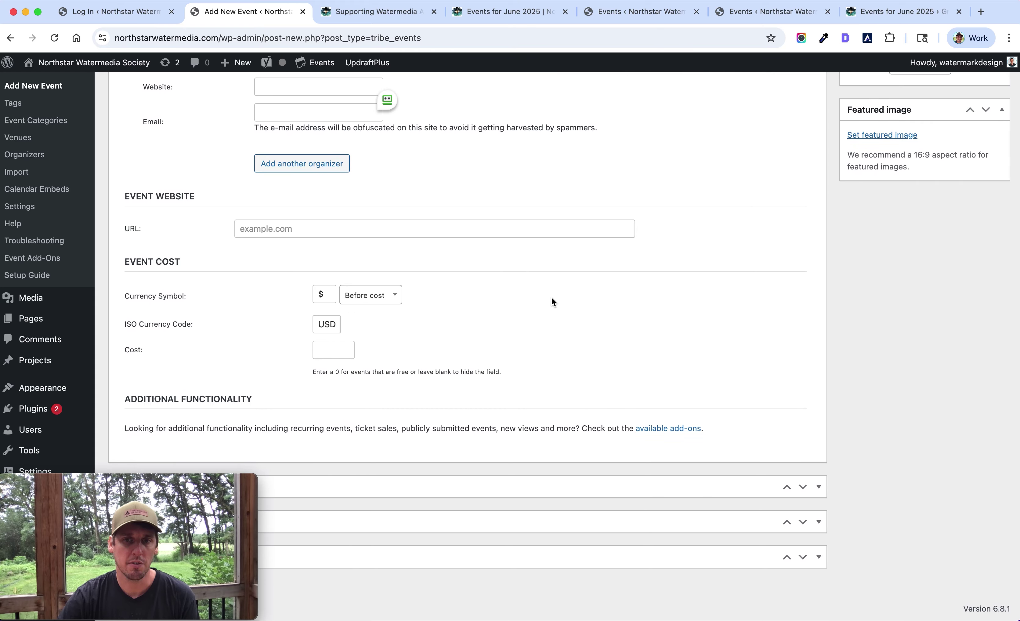
- Examine the event categories available for the new event
scroll(668, 333, "up", 15)
scroll(668, 333, "down", 7)
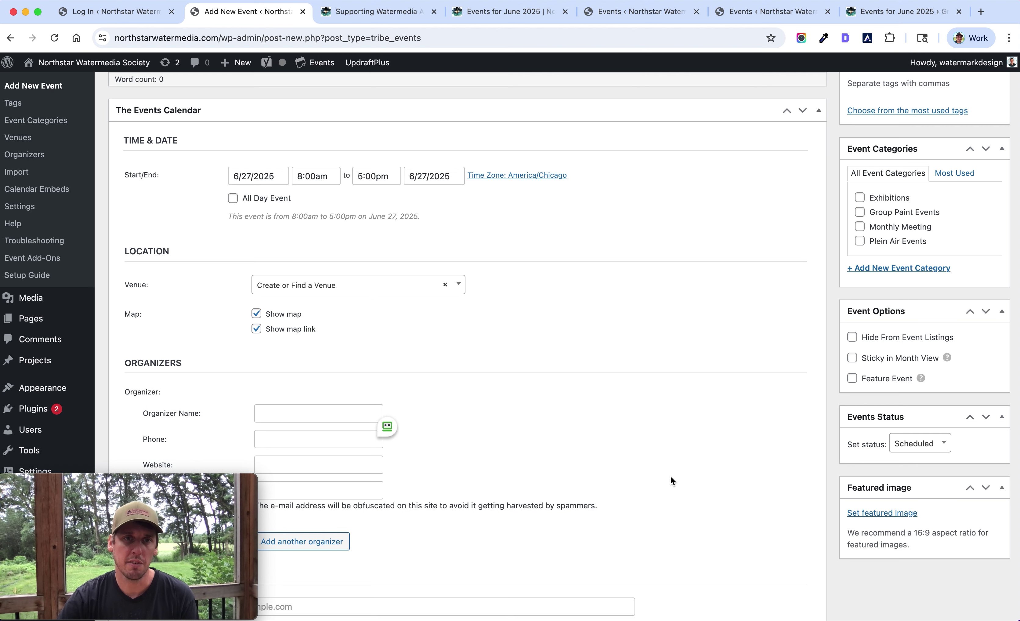
scroll(677, 464, "up", 3)
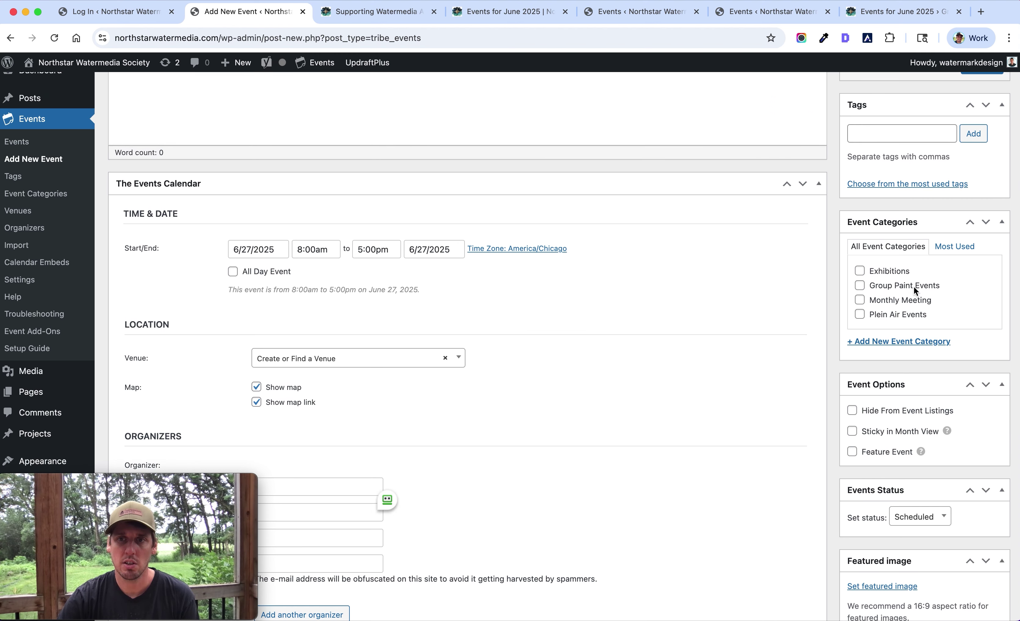
scroll(876, 296, "up", 2)
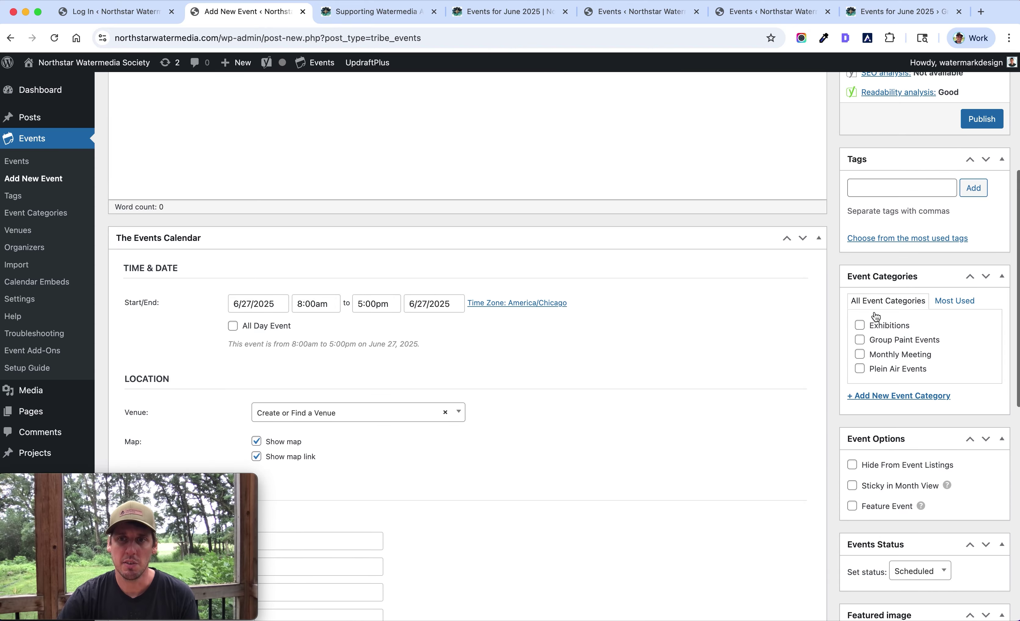
scroll(887, 352, "up", 2)
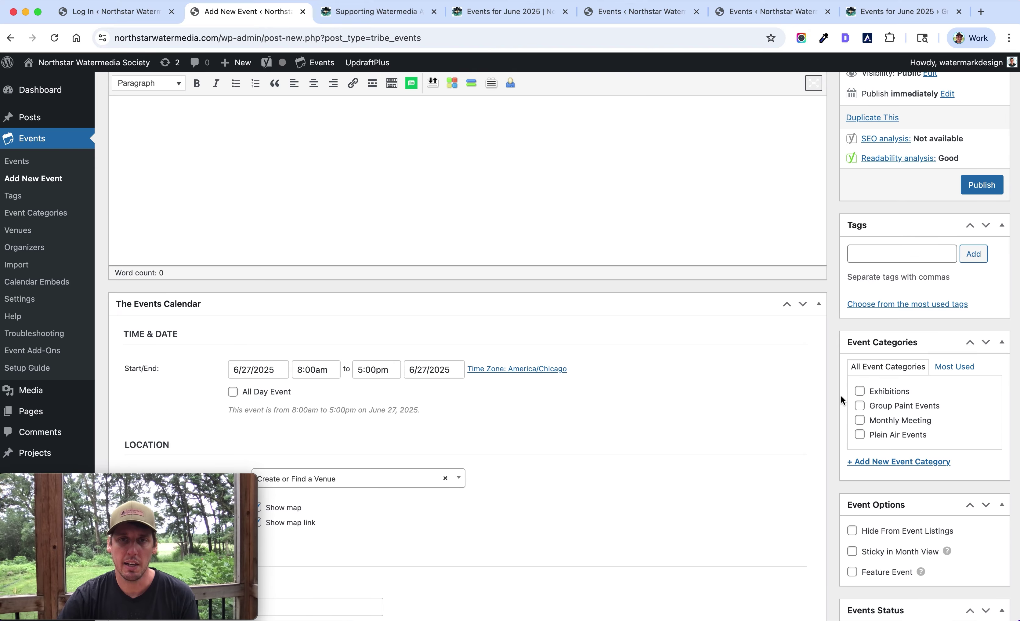
- Compare the category descriptions below the public June 2025 calendar with the category options in the new event form
left_click(500, 15)
scroll(579, 217, "down", 10)
scroll(580, 221, "down", 10)
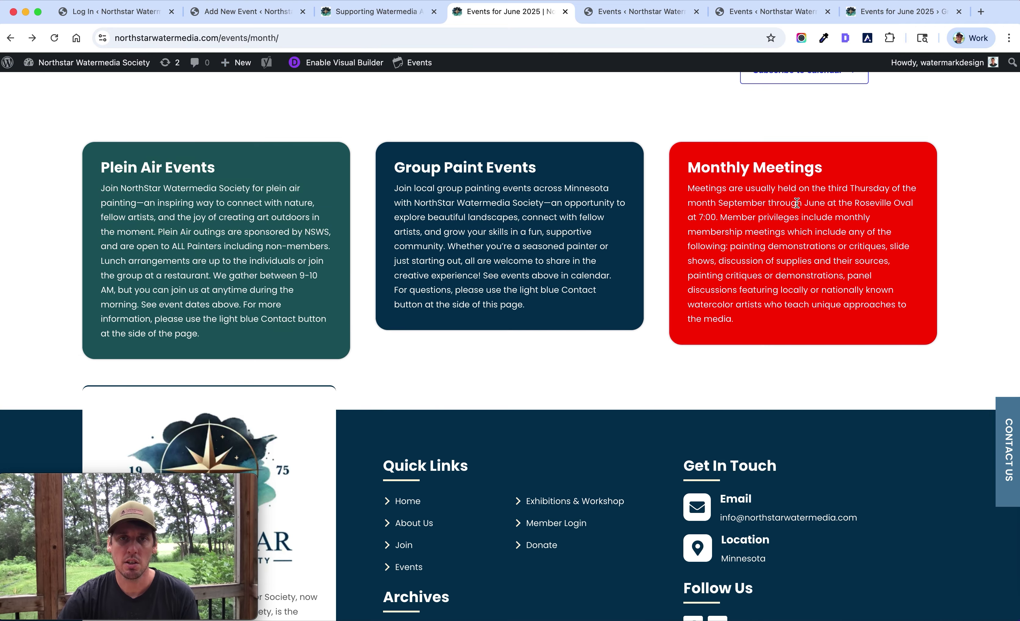
scroll(418, 232, "up", 15)
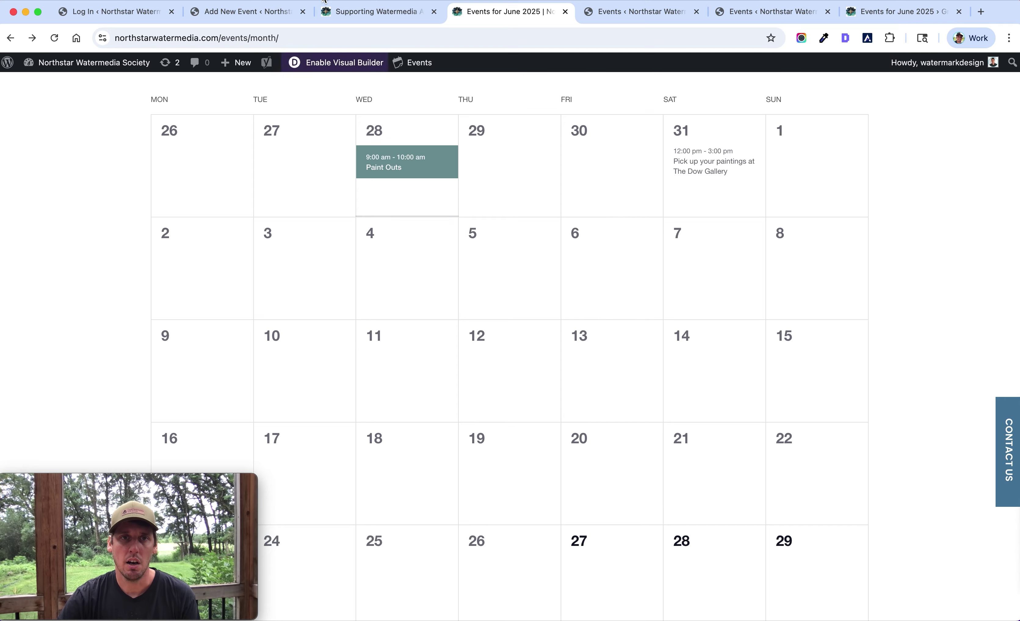
left_click(248, 16)
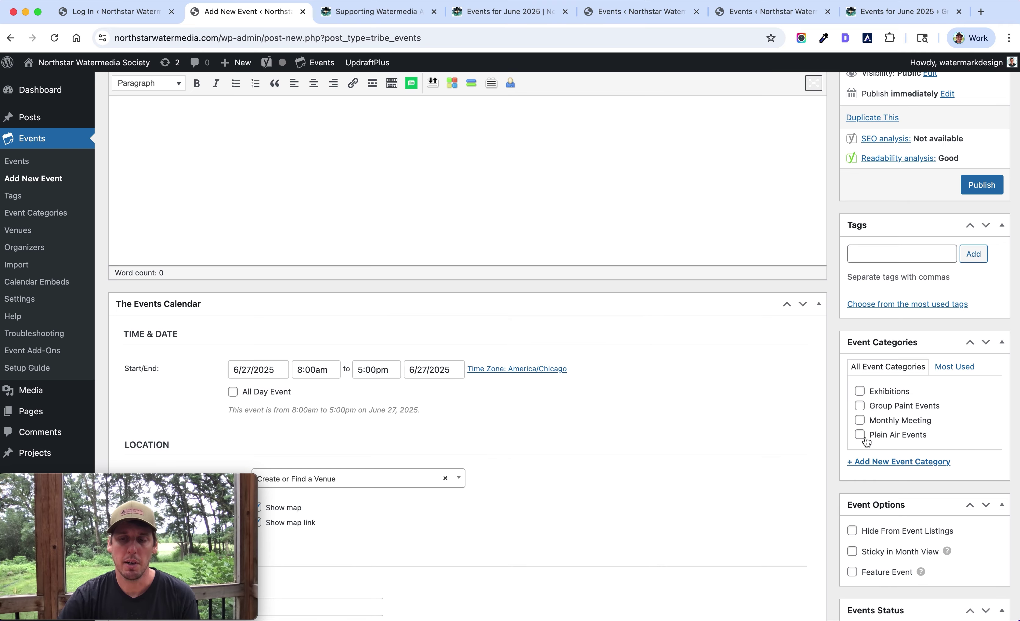
- Review the public June 2025 calendar and try its List, Day and Month views
left_click(510, 12)
scroll(474, 229, "down", 10)
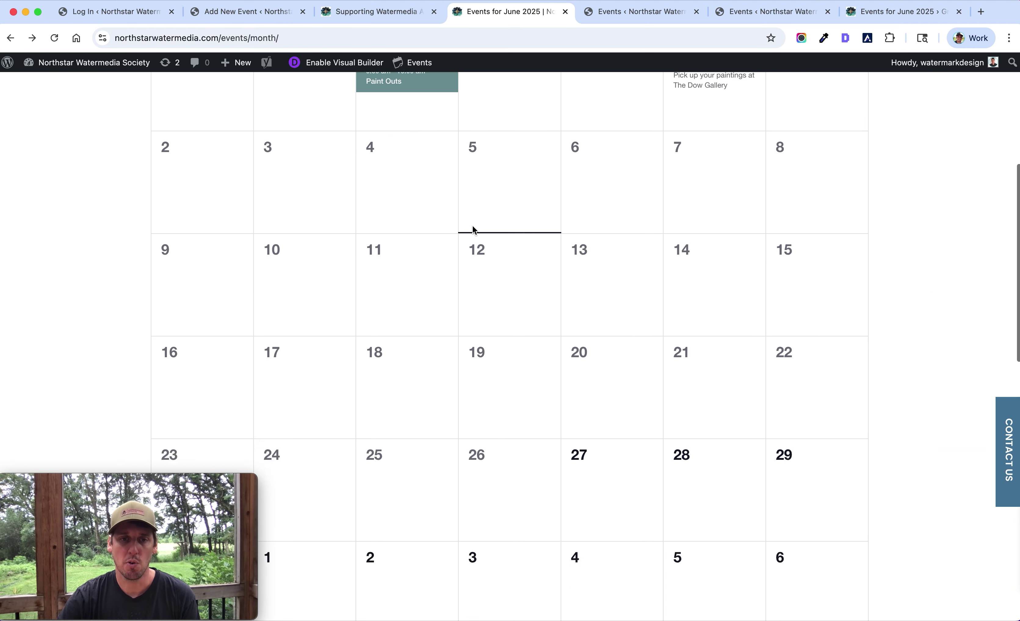
scroll(549, 251, "up", 10)
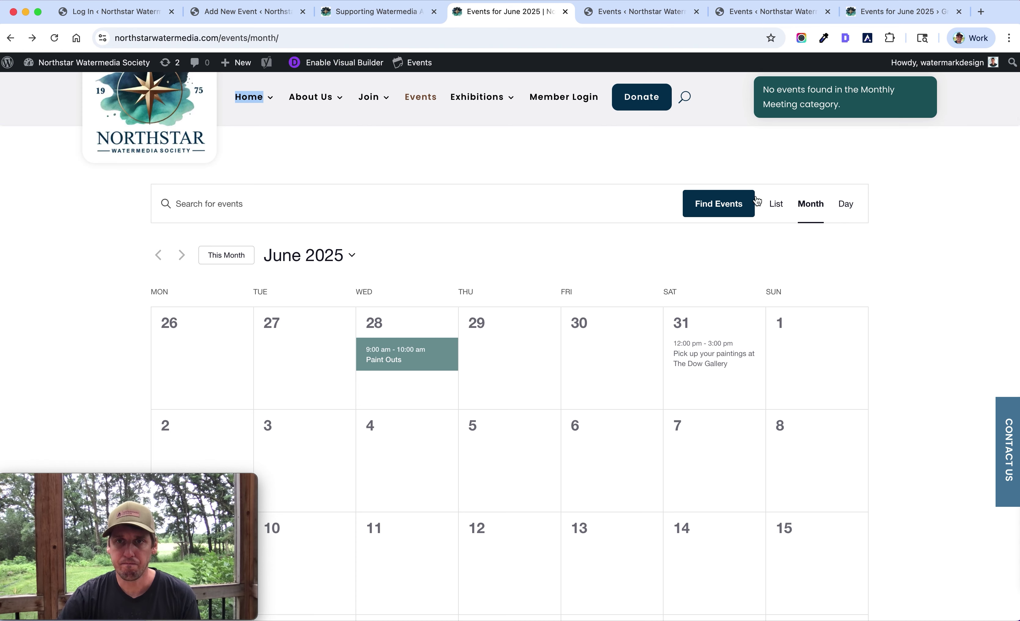
left_click(783, 167)
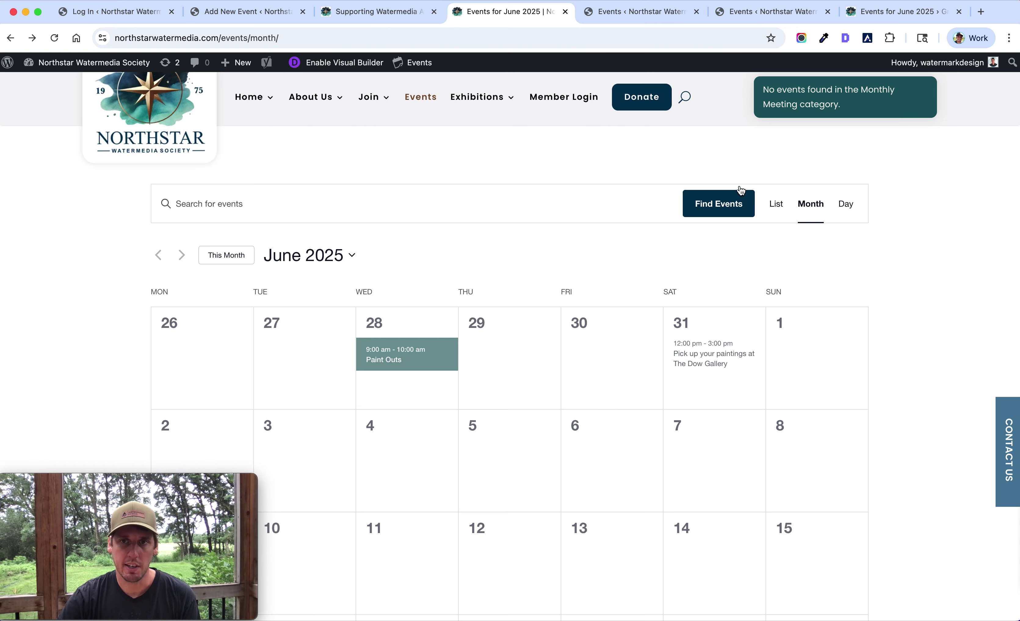
left_click(777, 205)
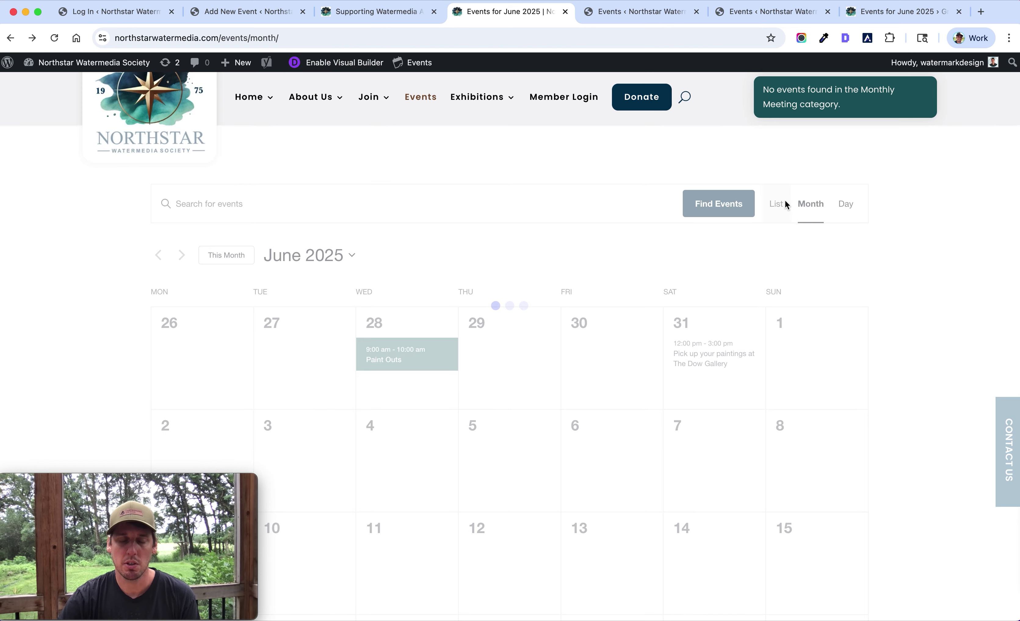
left_click(851, 209)
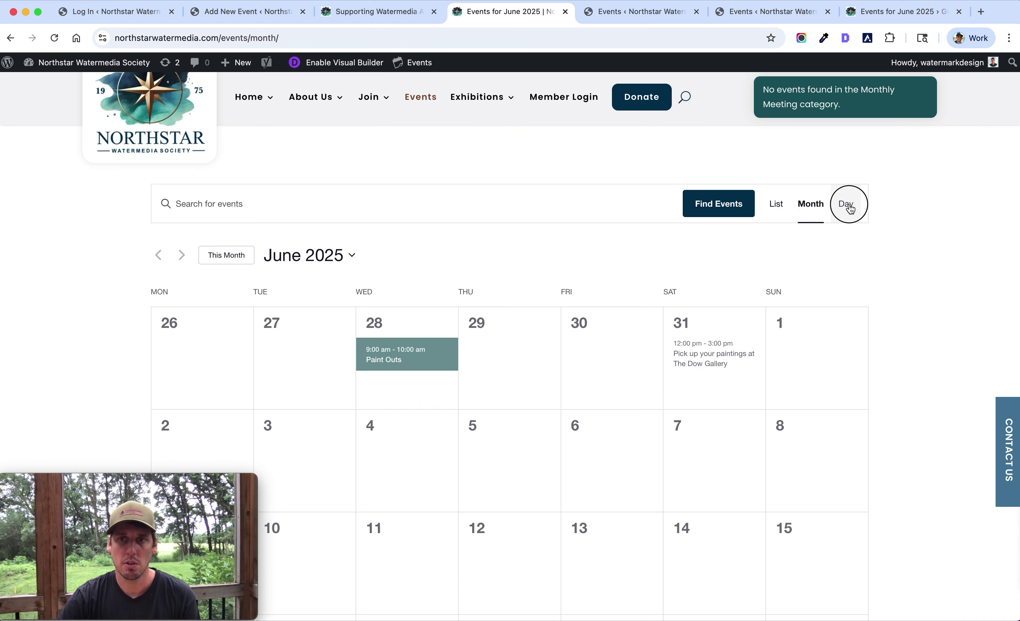
left_click(808, 209)
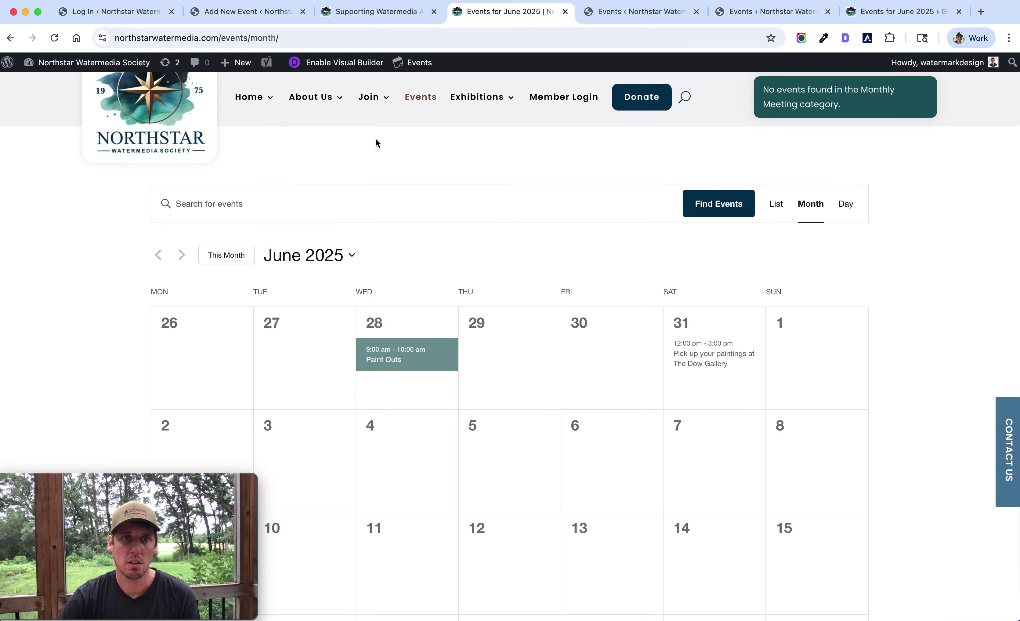
- Review the new event form's title, description and publishing options, and return to the list of events without saving
left_click(251, 11)
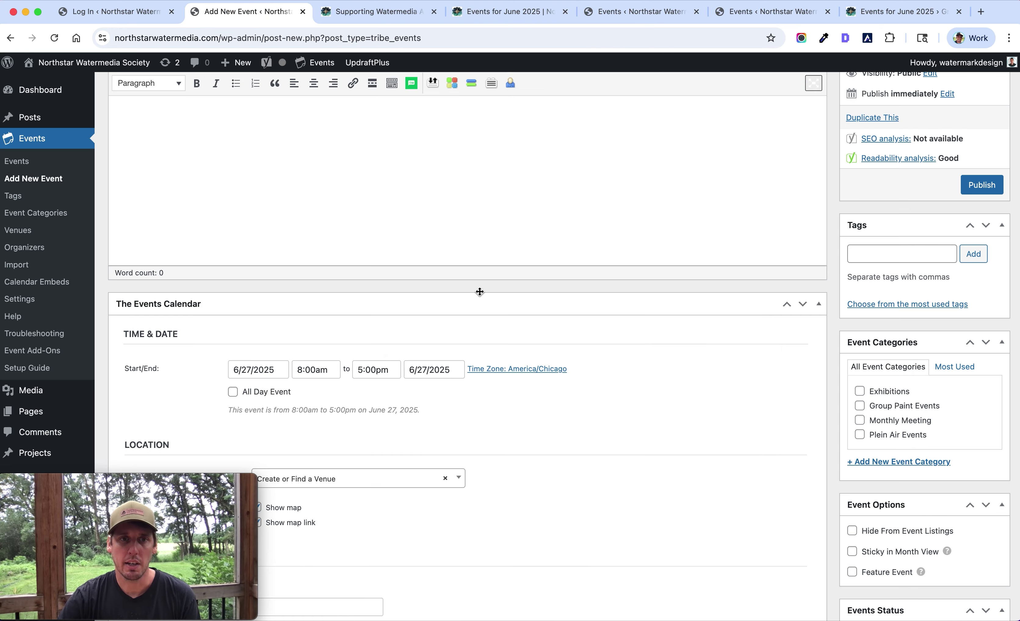
scroll(480, 292, "up", 5)
left_click(172, 127)
left_click(245, 331)
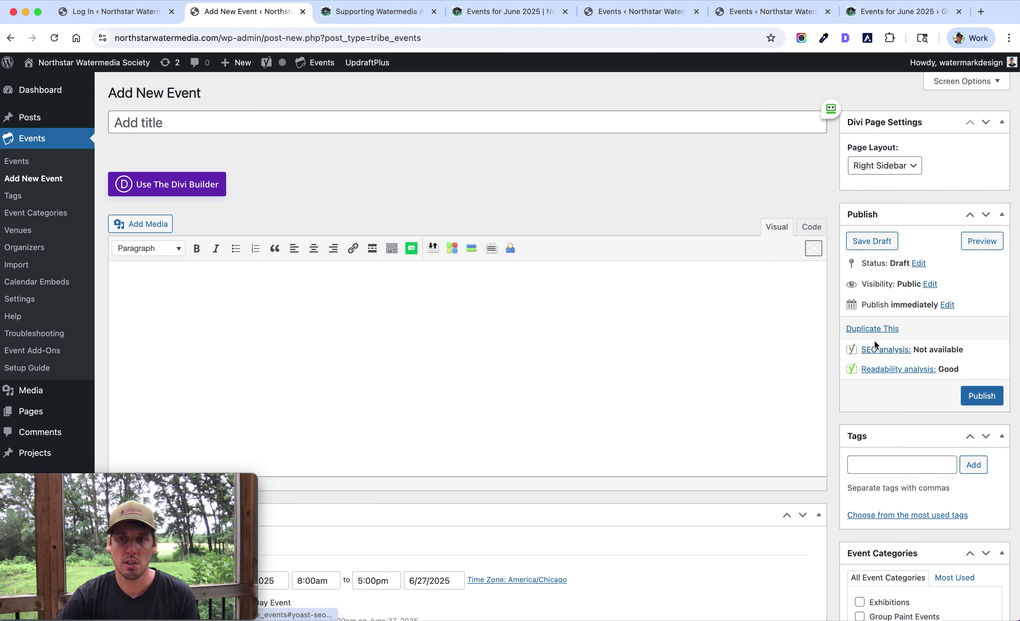
scroll(609, 335, "down", 3)
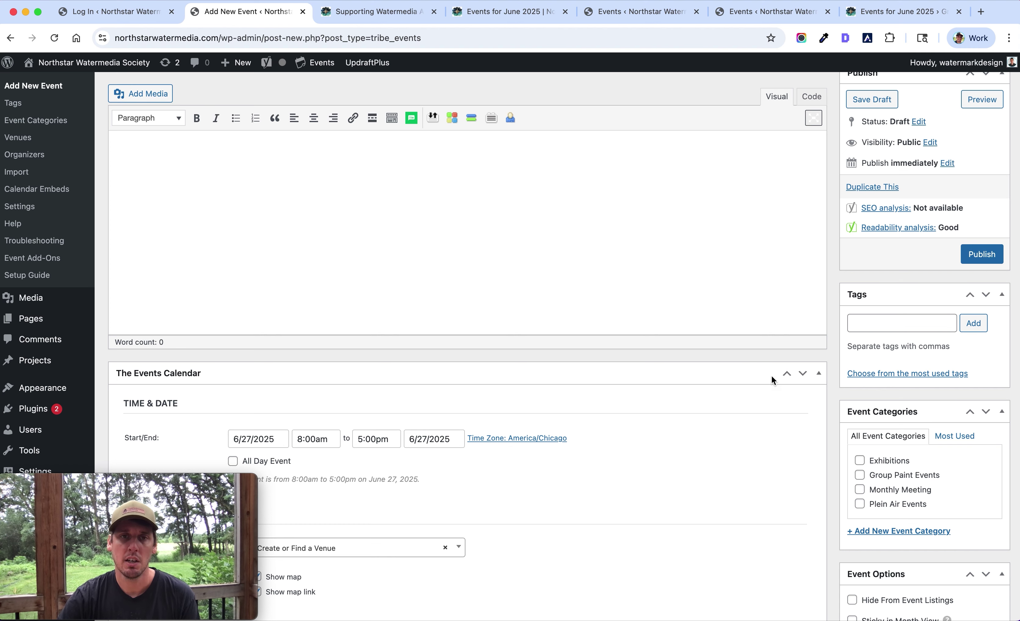
scroll(771, 362, "up", 5)
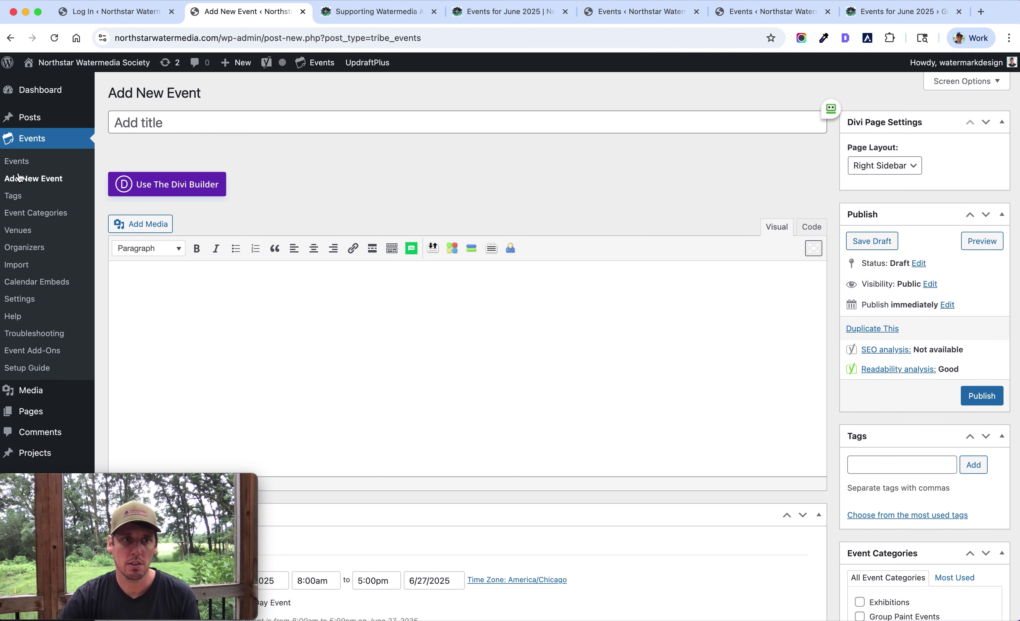
left_click(24, 165)
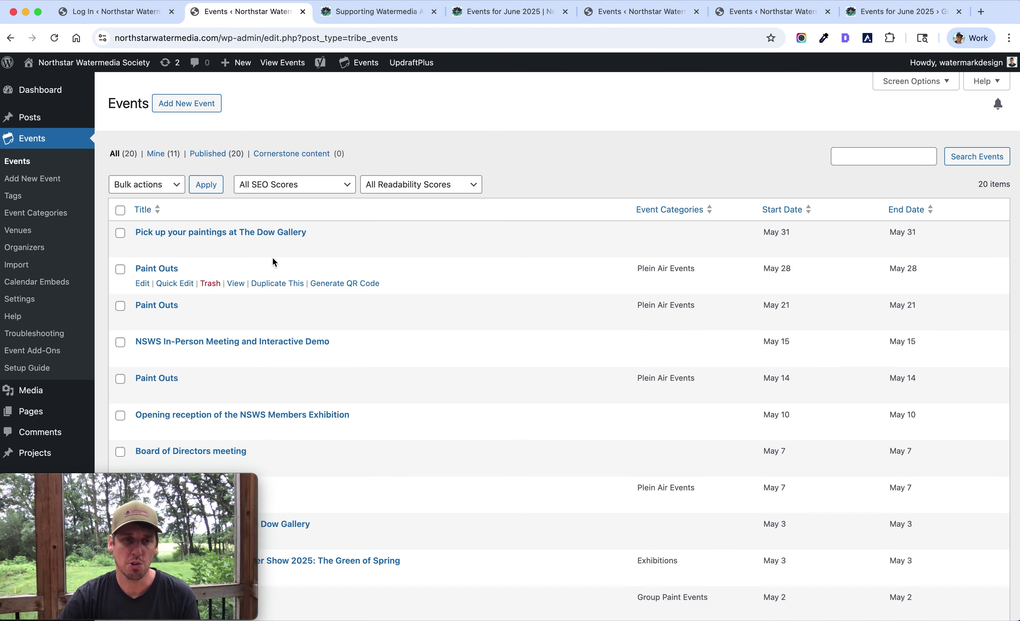
- Duplicate the May 28 Paint Outs event and open the draft copy for editing
scroll(186, 271, "down", 2)
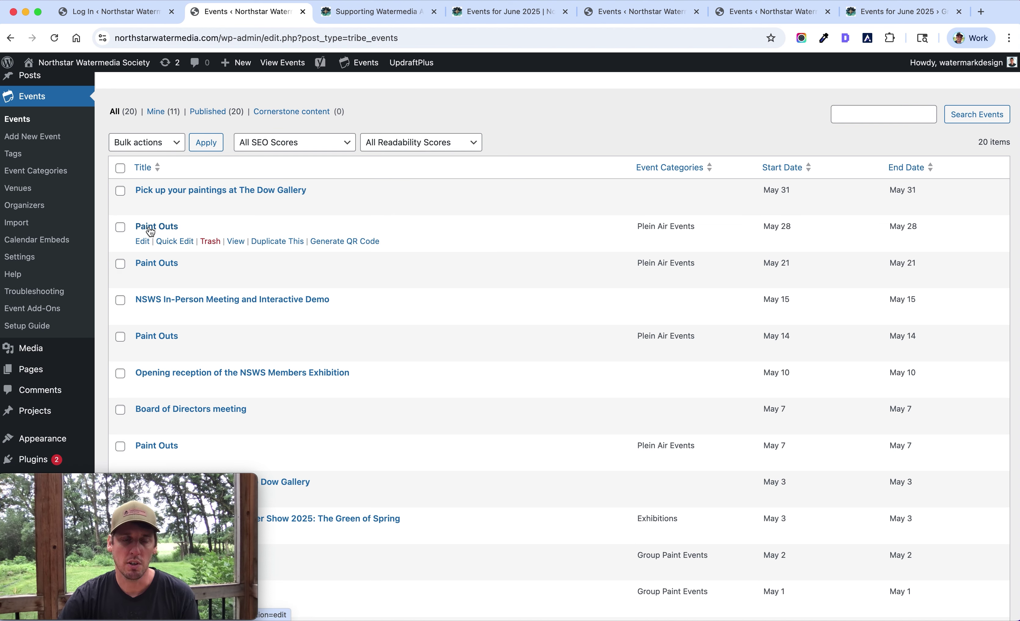
left_click(280, 243)
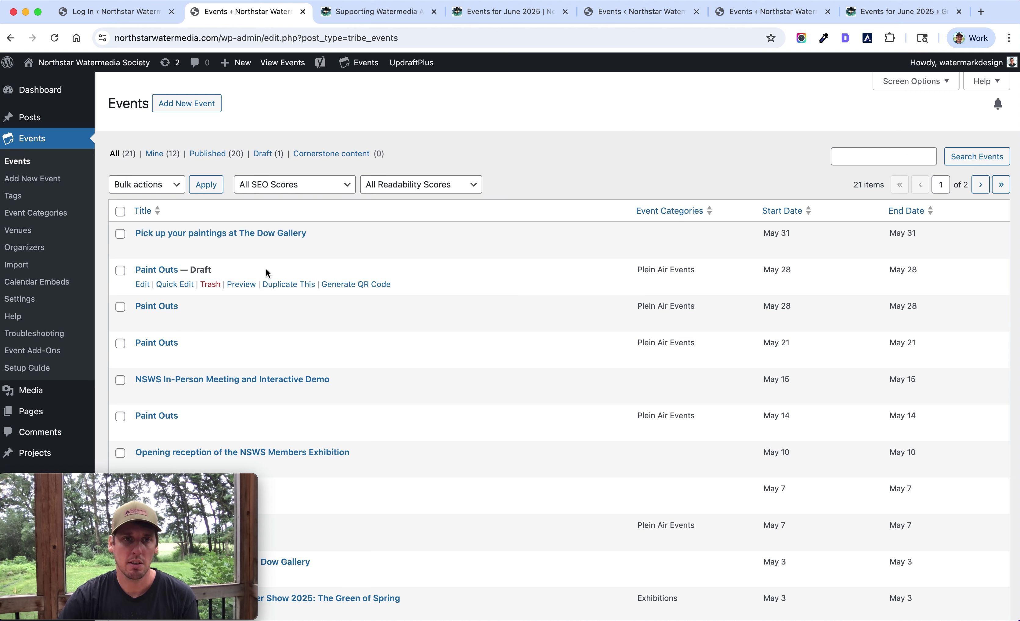
left_click(146, 286)
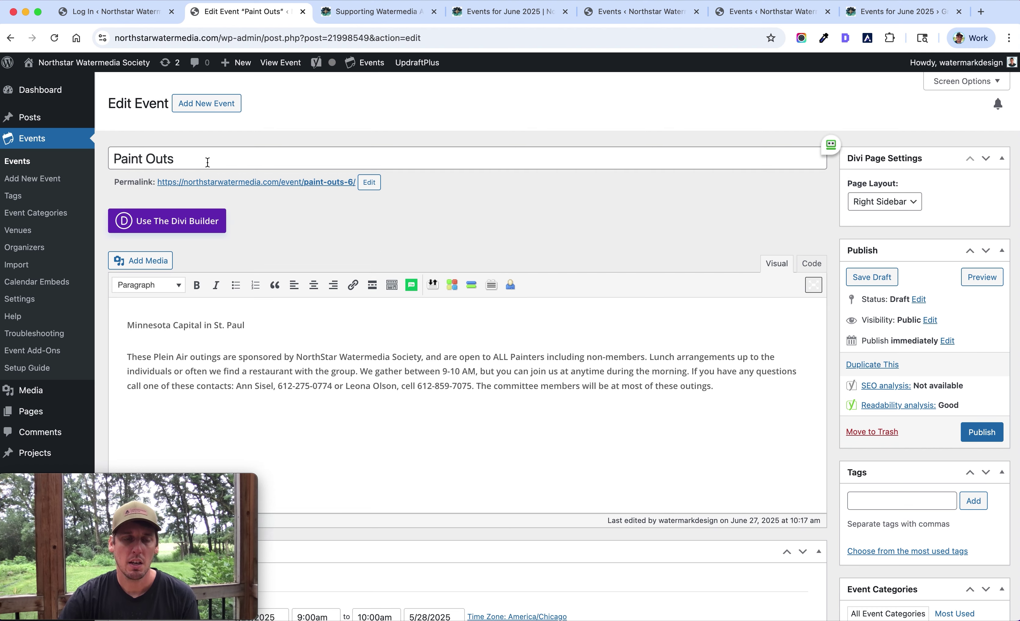
- Review the duplicated Paint Outs event's title, description, date, venue, organizer, cost, category and publishing options
scroll(536, 332, "down", 2)
left_click_drag(721, 333, 136, 307)
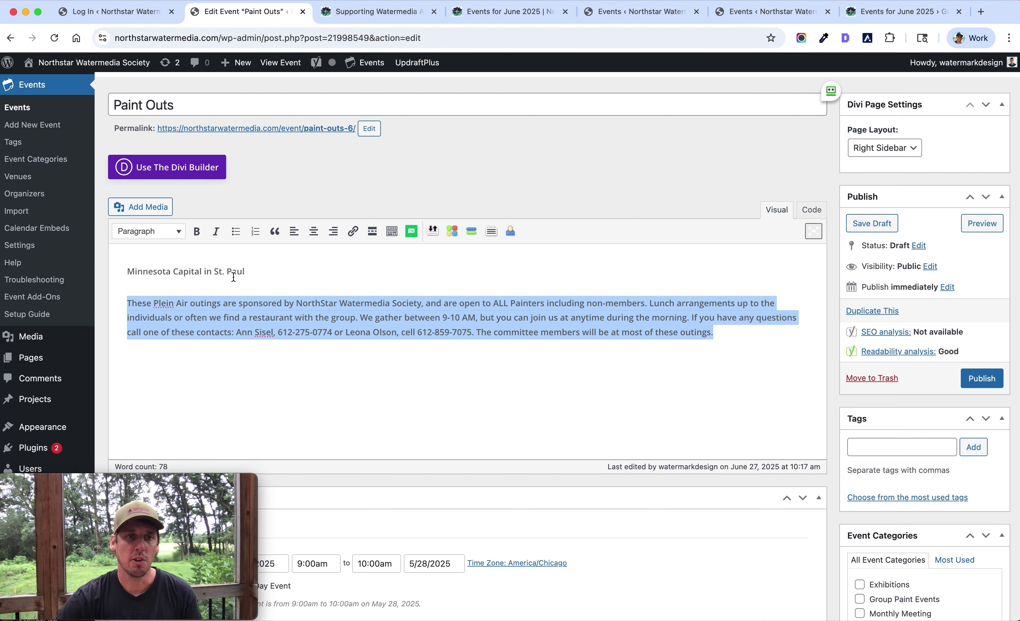
left_click(194, 109)
scroll(401, 385, "down", 6)
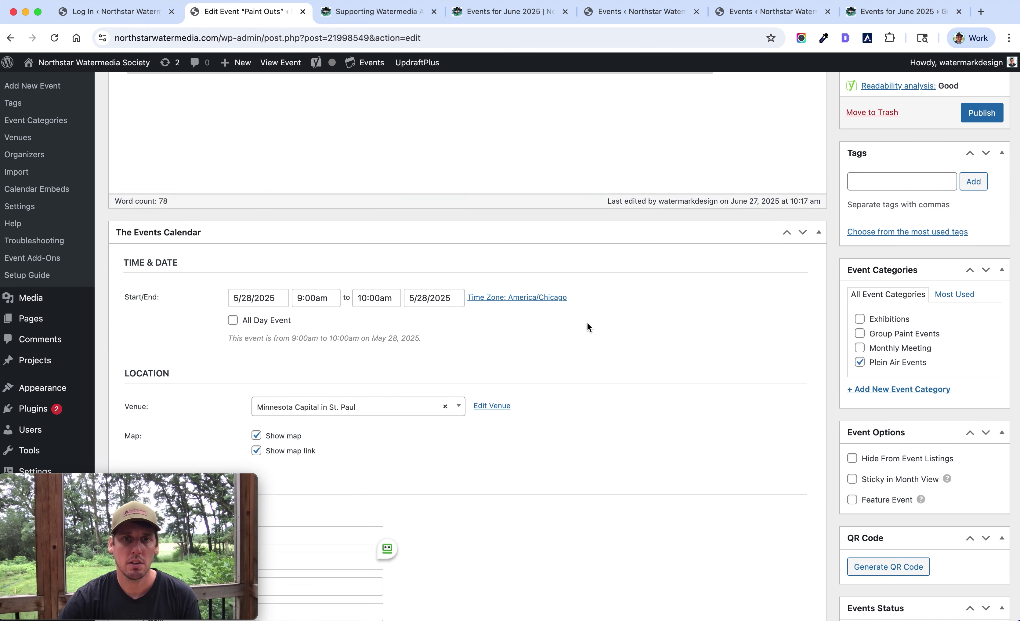
scroll(713, 399, "down", 8)
scroll(765, 351, "up", 5)
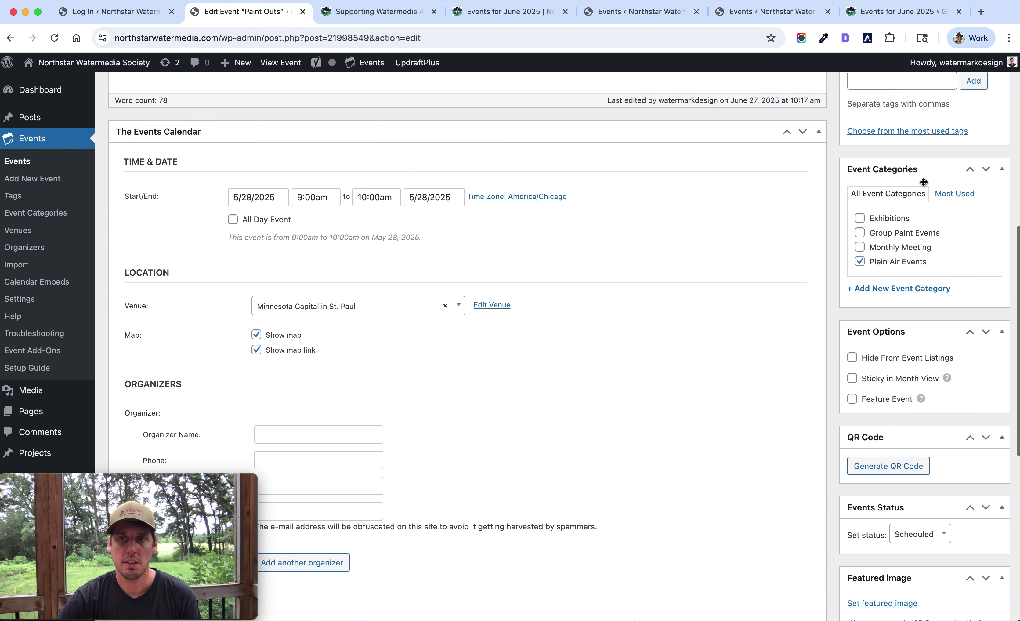
scroll(924, 182, "up", 7)
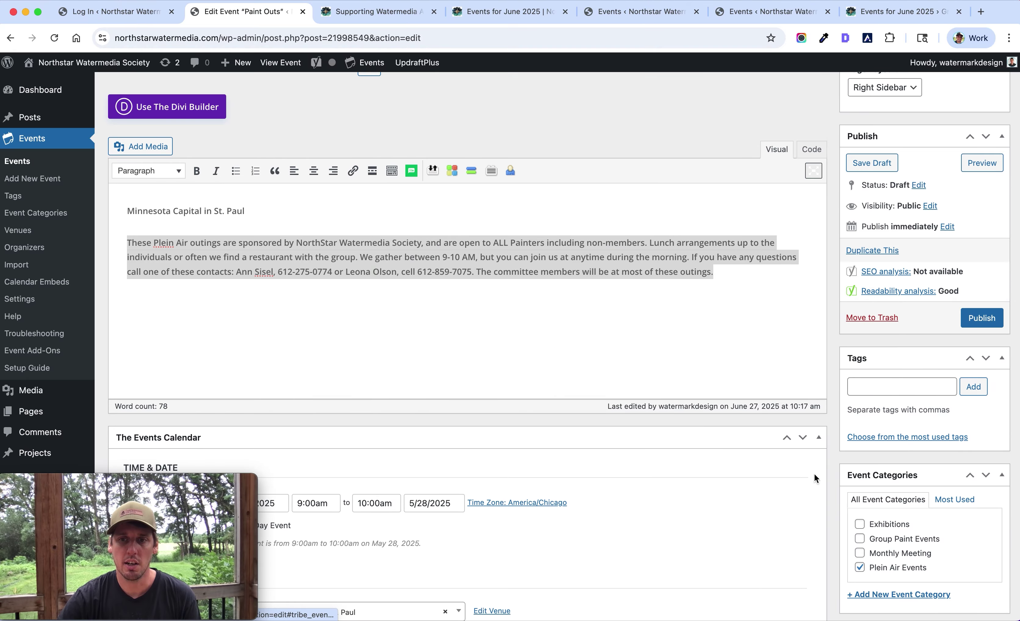
scroll(814, 473, "down", 11)
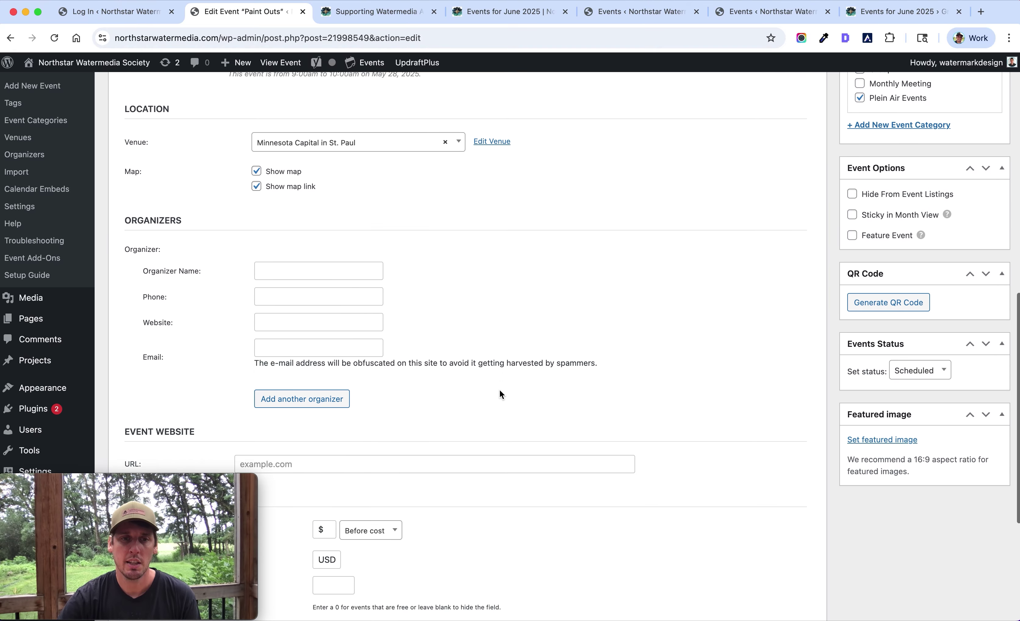
scroll(502, 394, "down", 1)
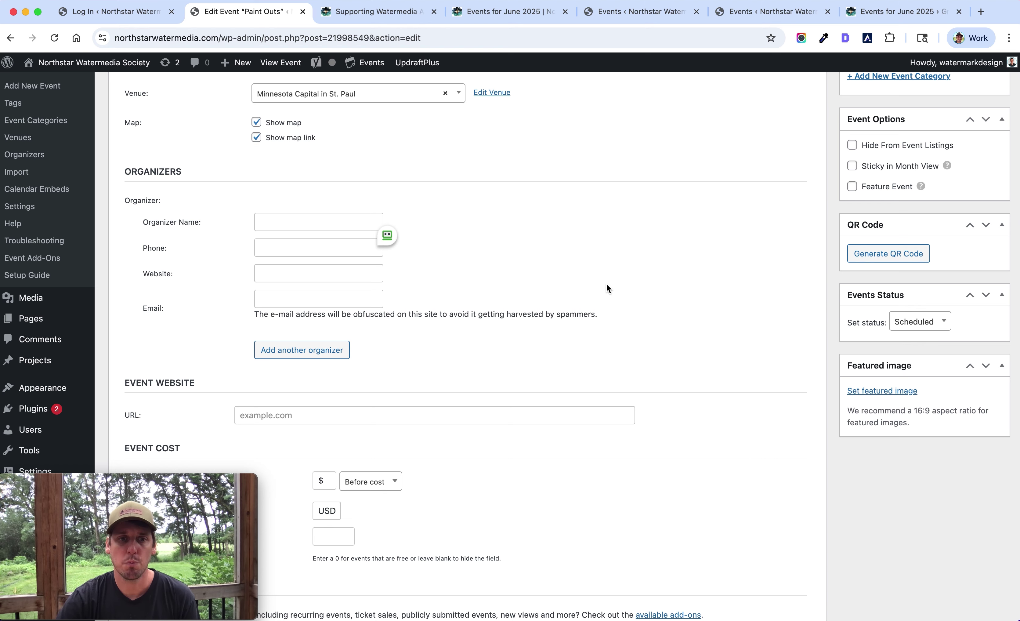
scroll(609, 289, "up", 10)
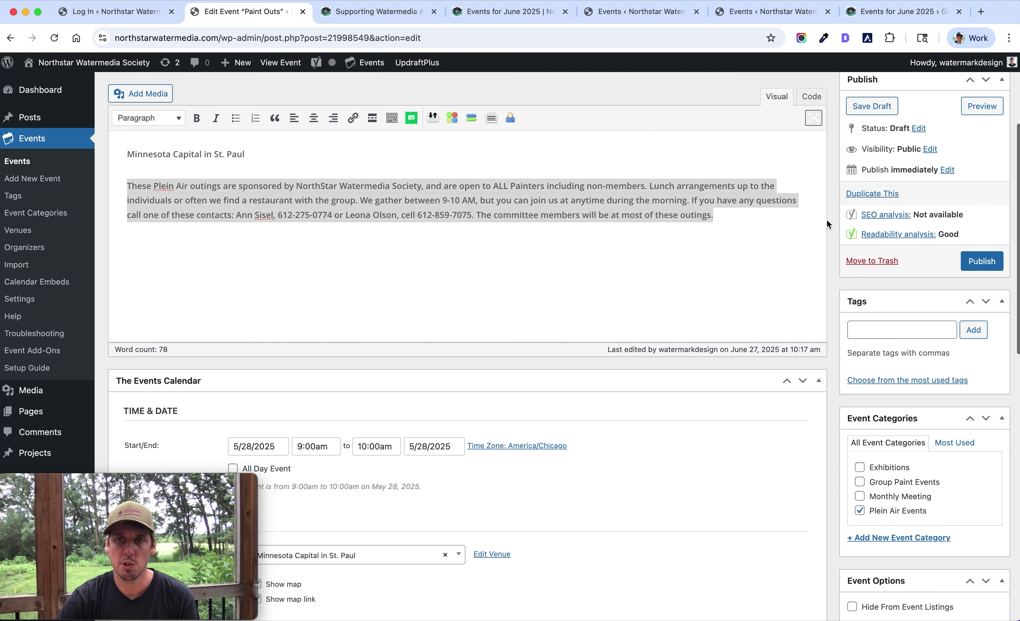
scroll(850, 230, "up", 2)
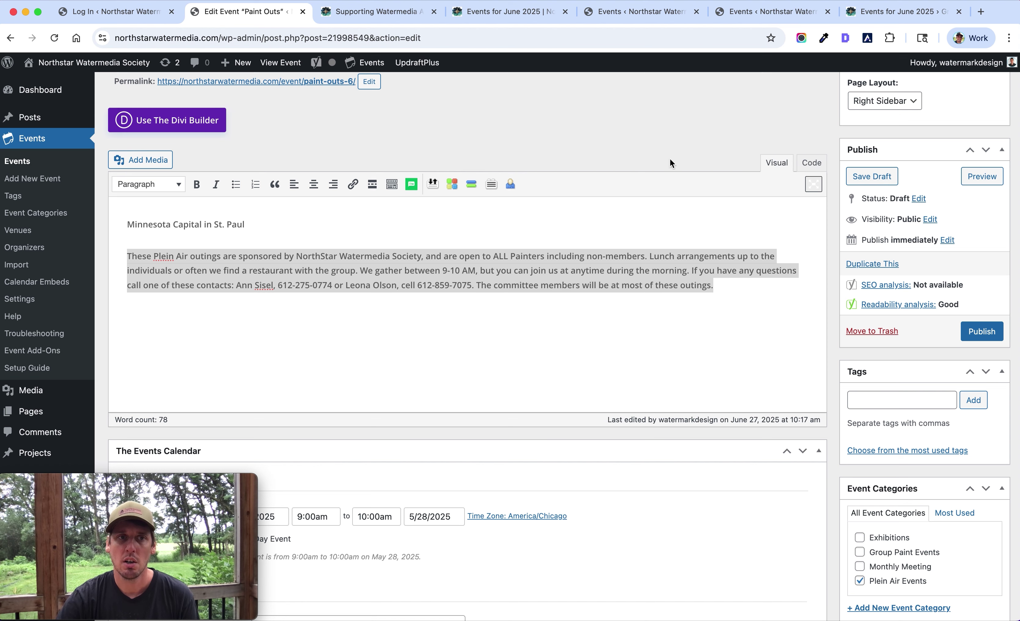
left_click(590, 299)
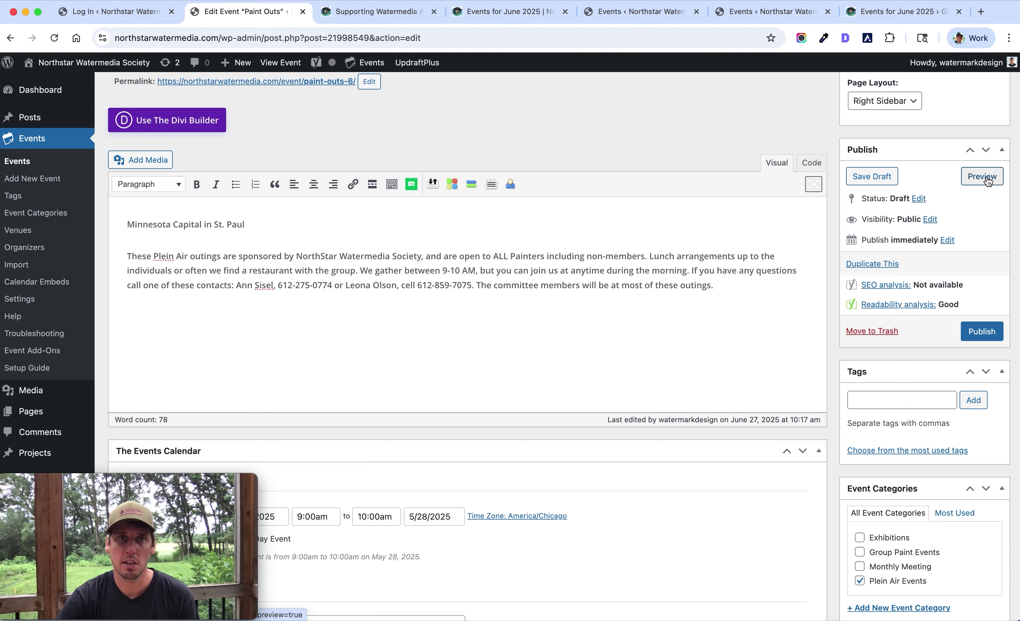
- Open the event categories and view the events assigned to Group Paint Events
scroll(624, 206, "up", 3)
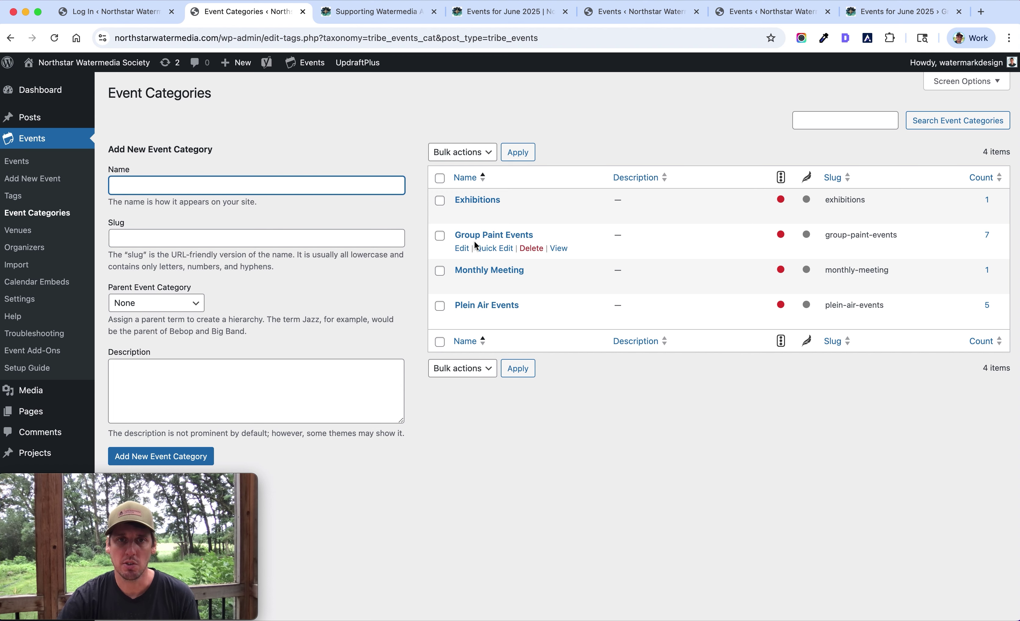
left_click(990, 236)
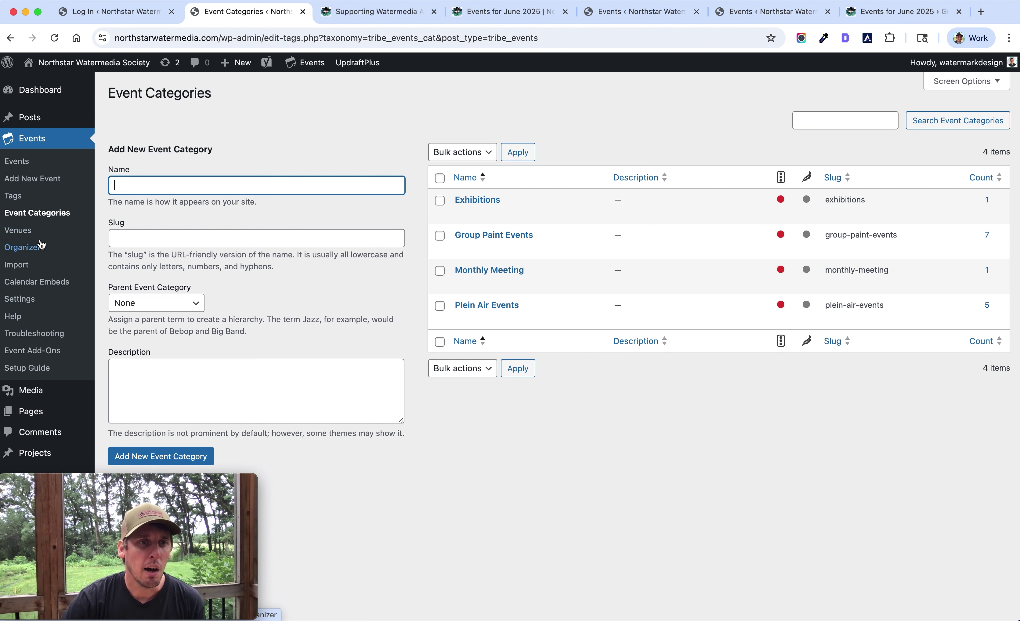
- Open the Mount Olive Church venue for editing and review its address, contact and map fields
left_click(19, 230)
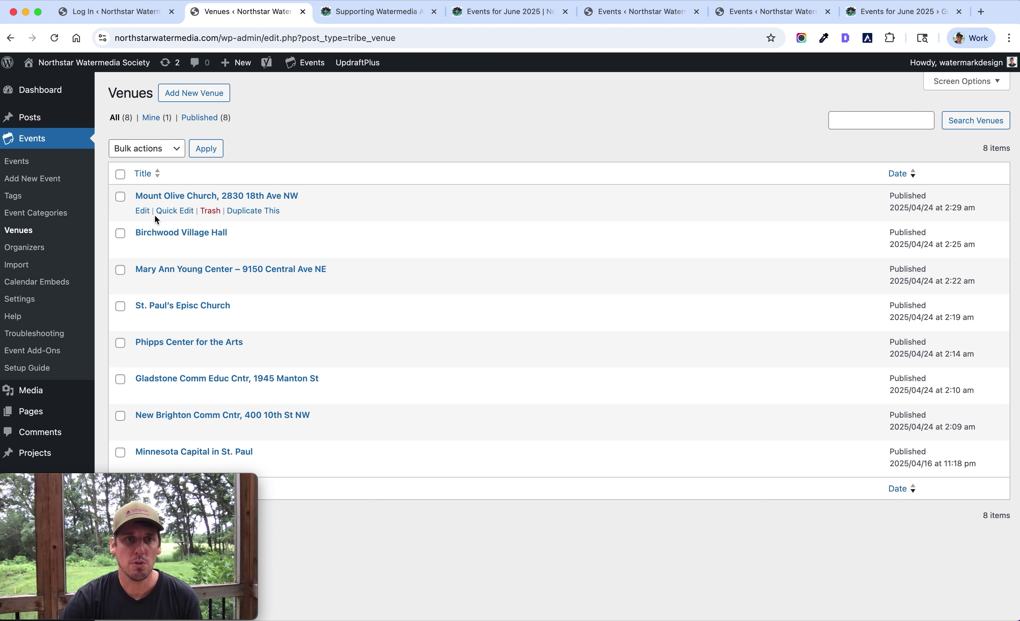
left_click(143, 212)
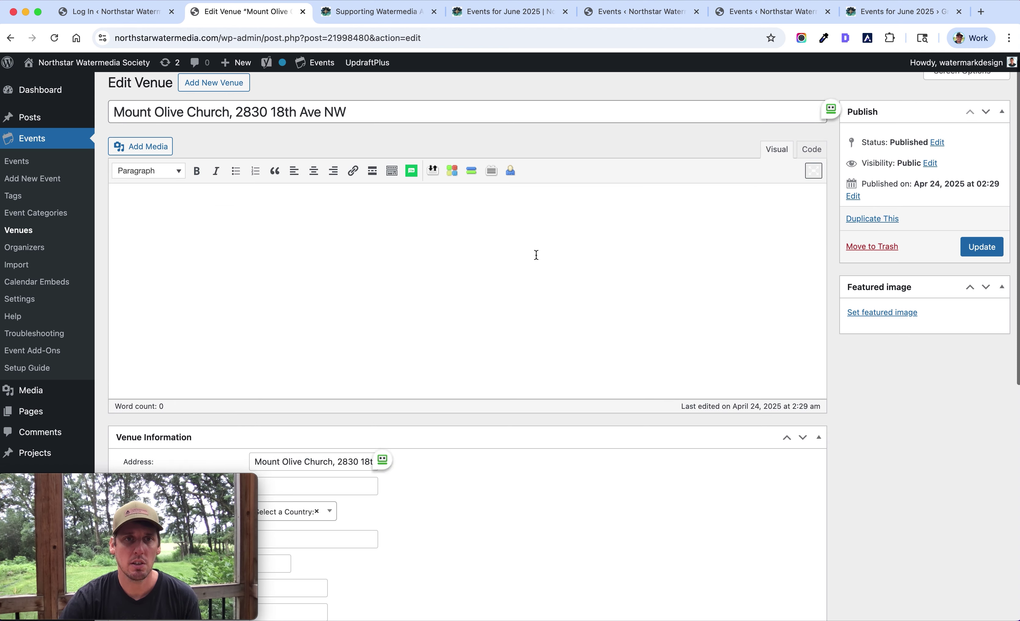
scroll(384, 153, "down", 5)
scroll(523, 285, "down", 5)
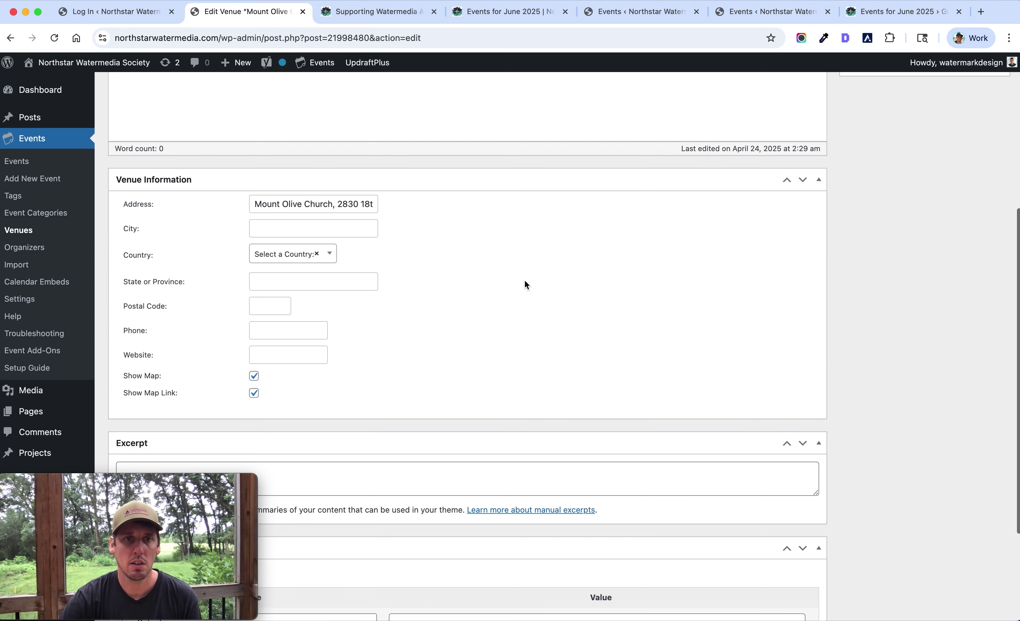
scroll(490, 175, "down", 3)
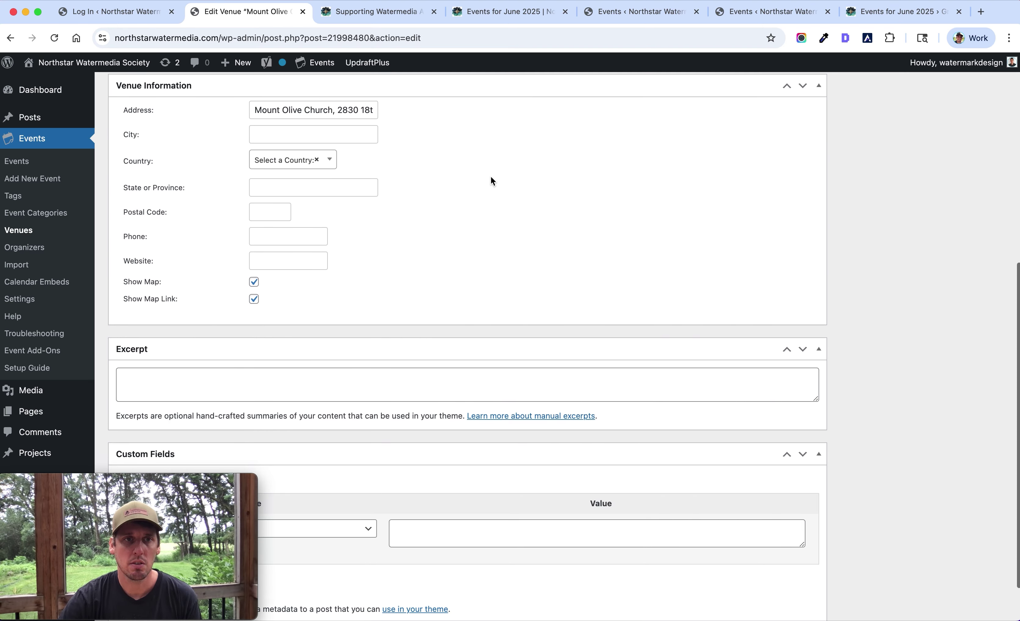
scroll(492, 180, "up", 10)
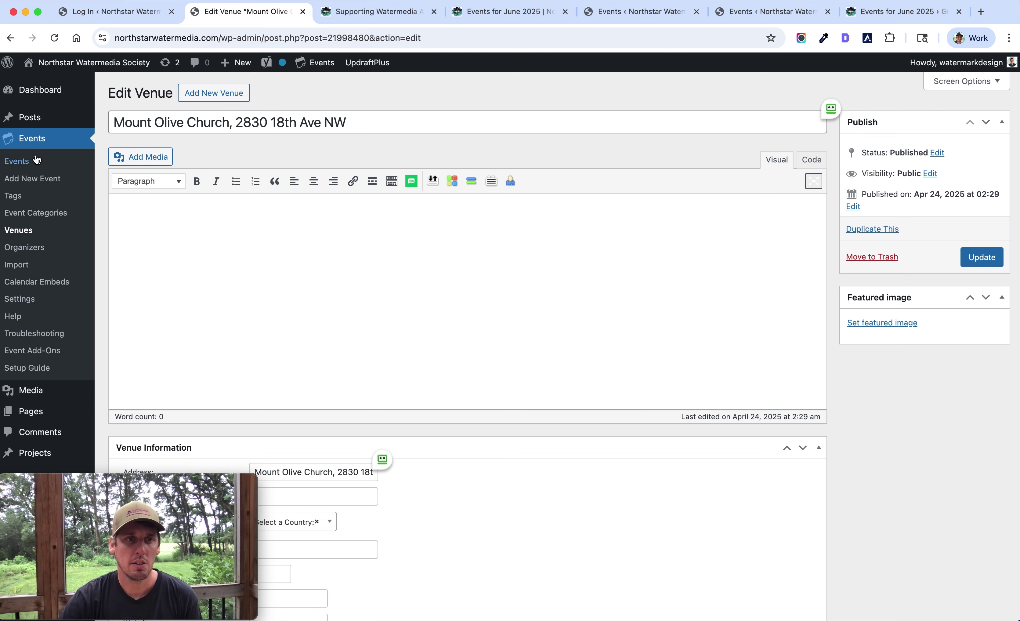
- Go from the public Group Paint Events page to the site's home page and open it in the Visual Builder
left_click(644, 11)
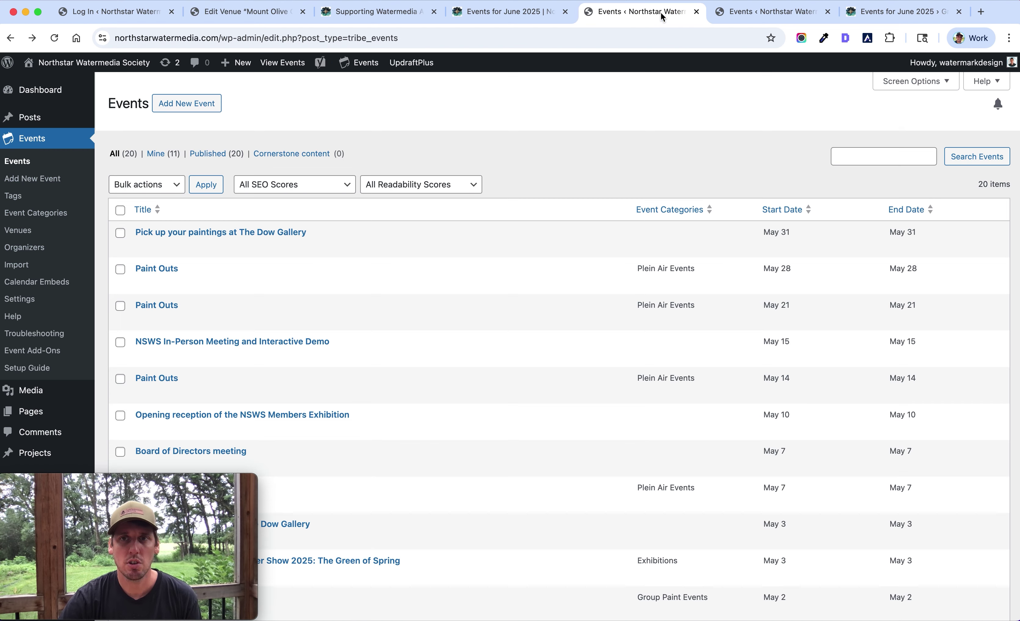
left_click(798, 17)
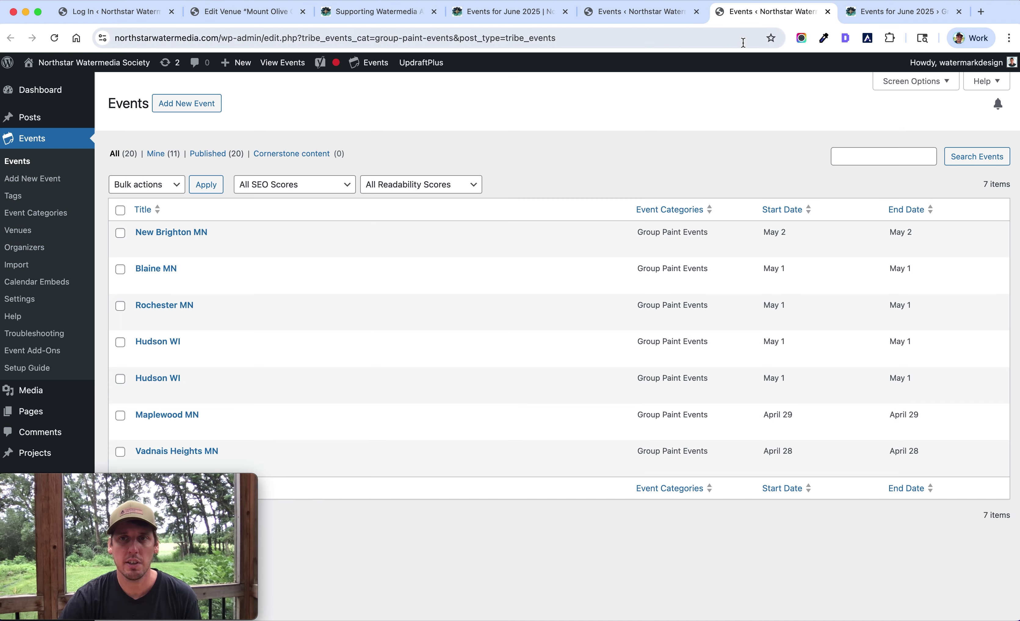
left_click(908, 12)
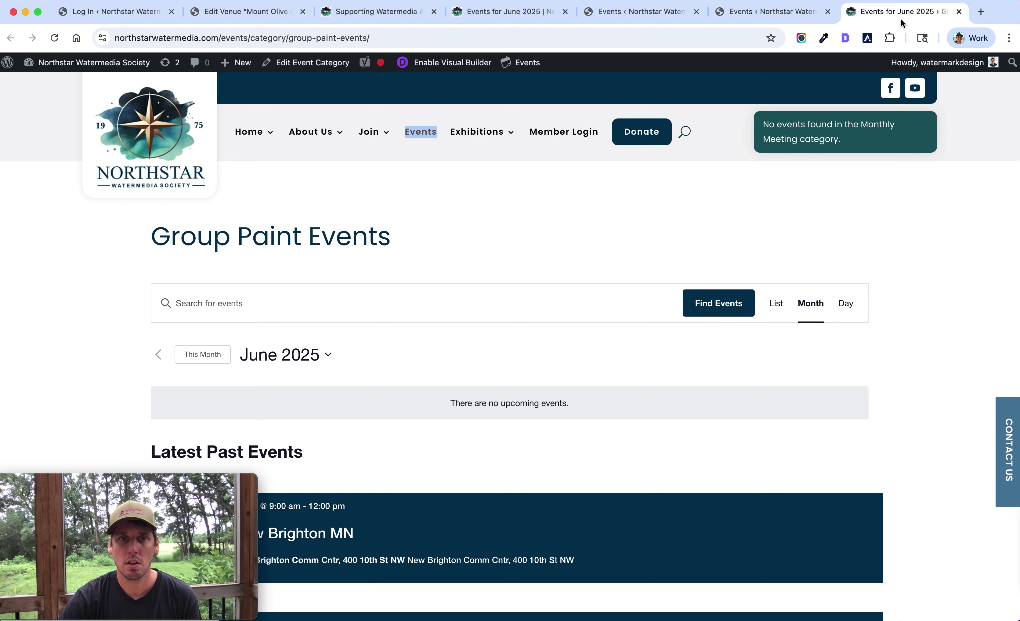
left_click(649, 234)
left_click(251, 136)
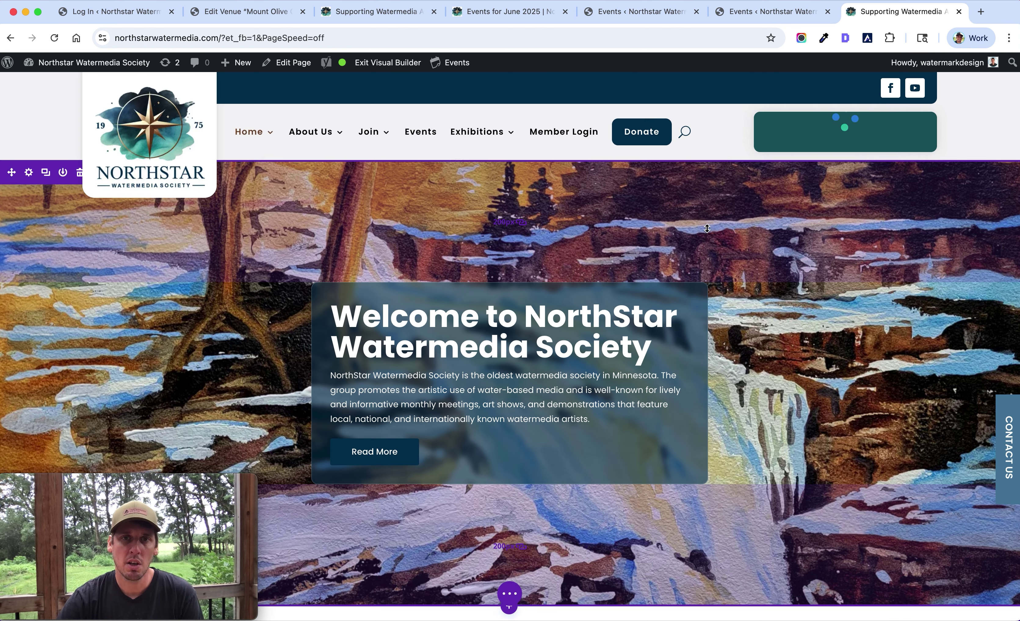
mouse_move(531, 114)
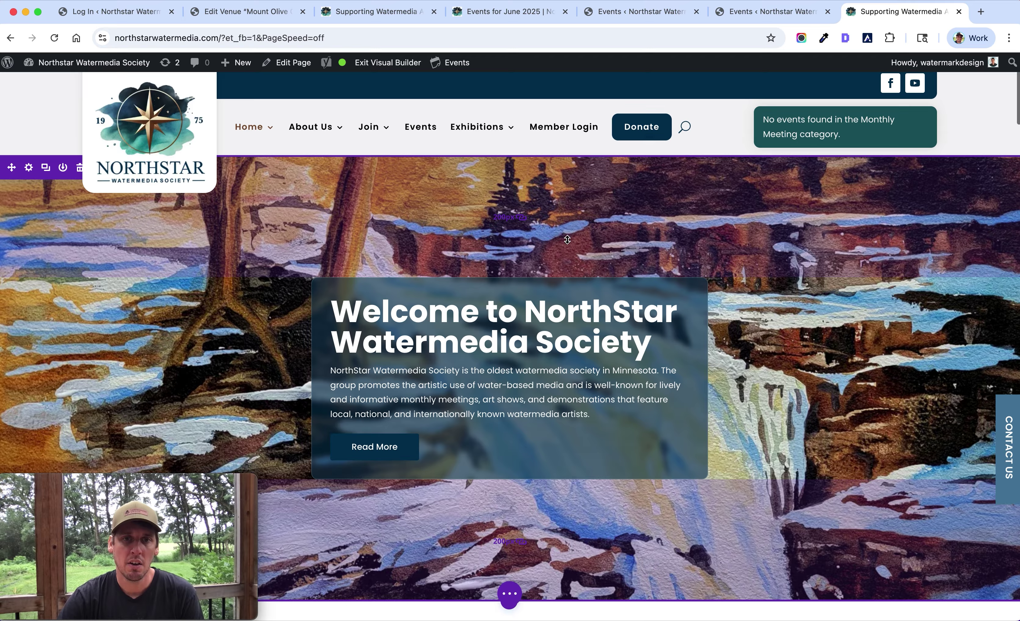
- Try replacing the stormy ship image beside the Mission text with the iron horse tractor painting from the media library
scroll(565, 391, "down", 4)
scroll(565, 391, "down", 10)
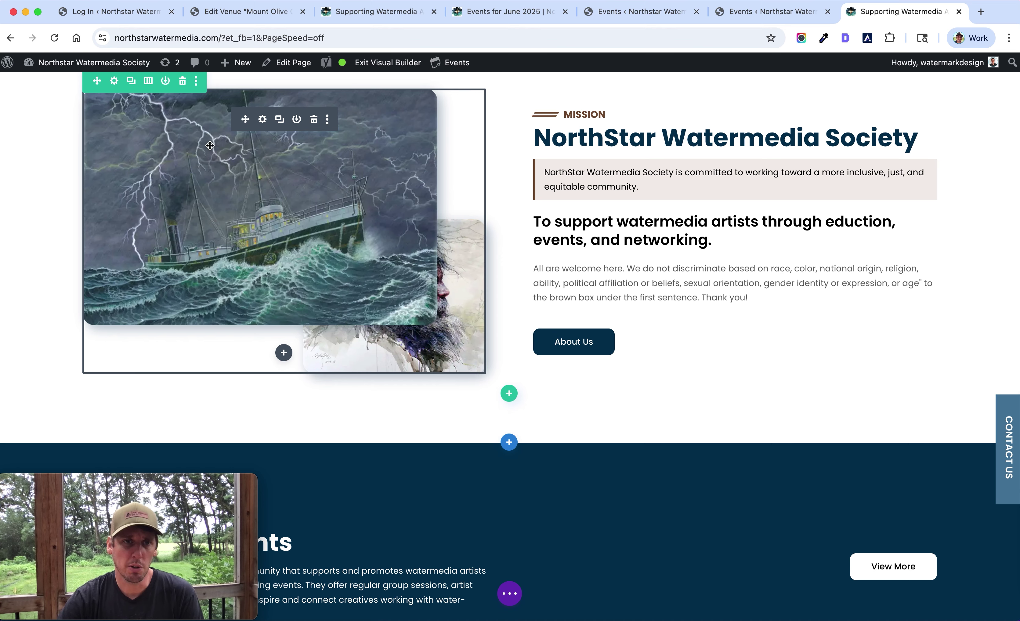
left_click(263, 120)
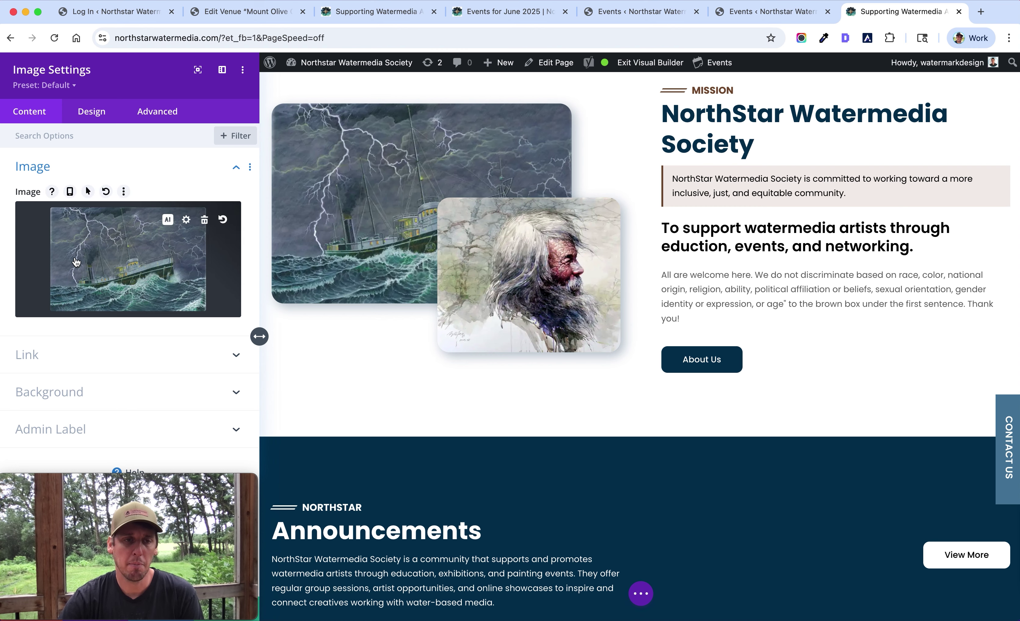
left_click(128, 262)
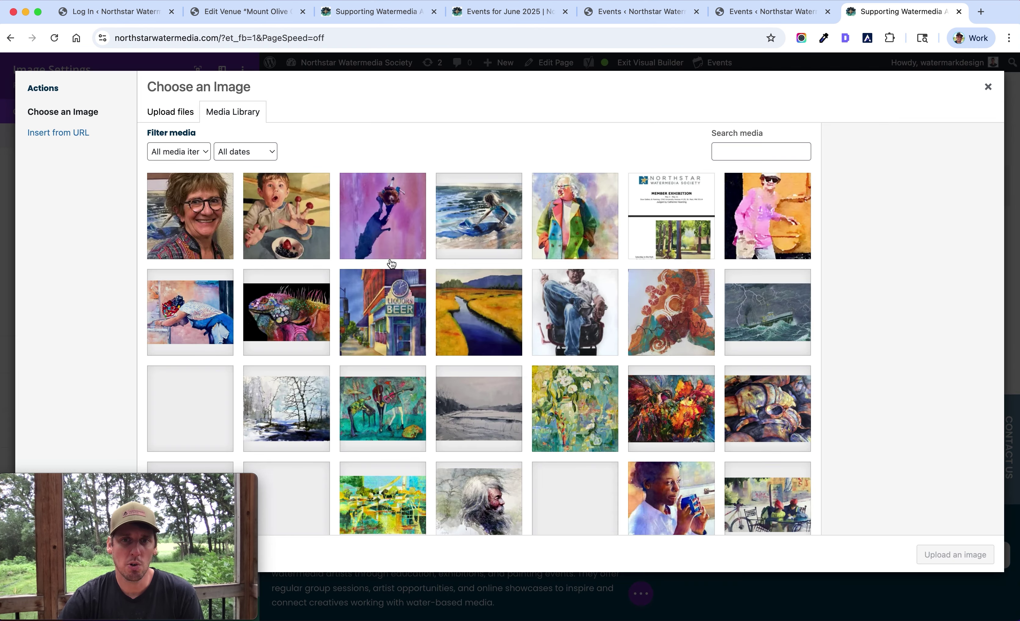
scroll(391, 259, "down", 3)
scroll(435, 388, "down", 5)
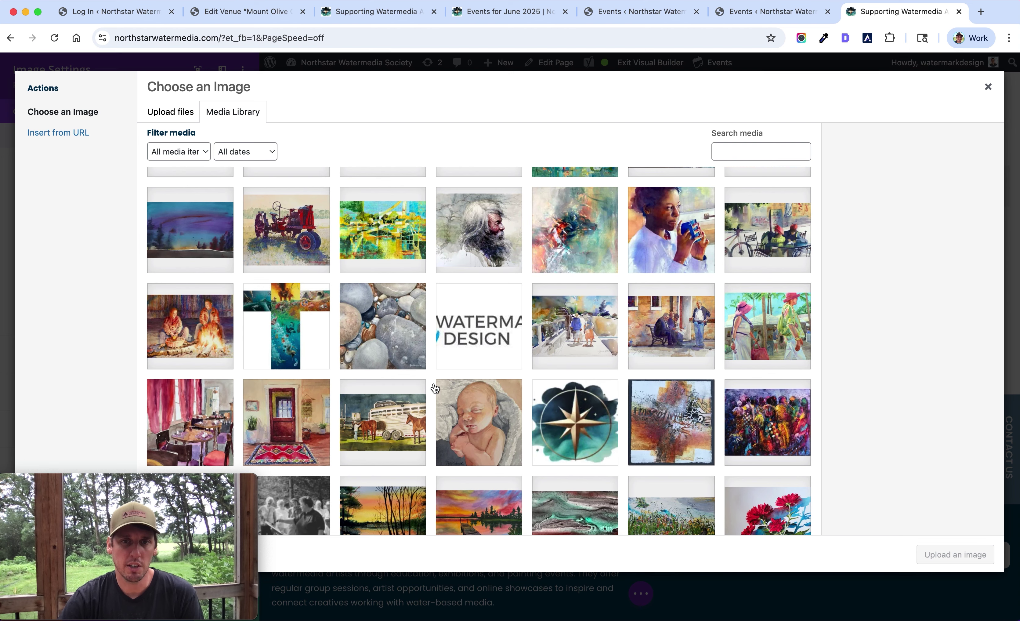
left_click(289, 230)
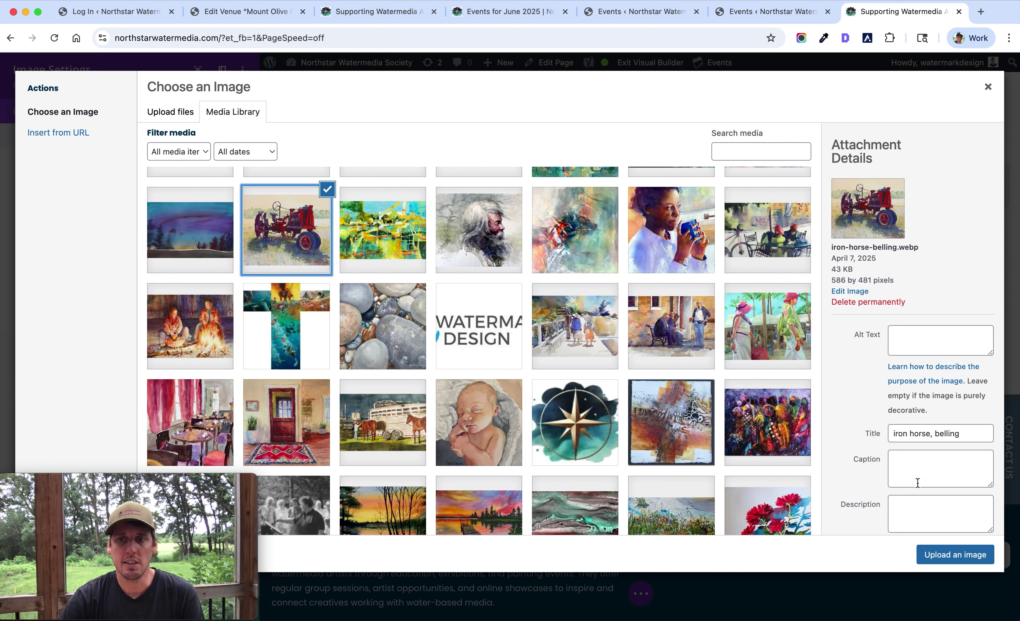
left_click(956, 559)
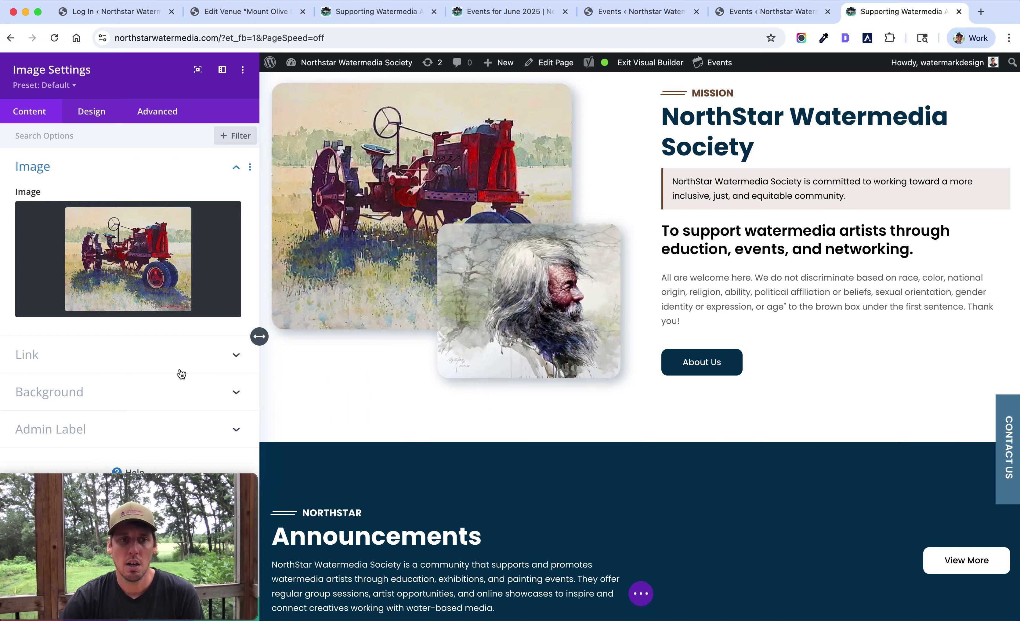
- Show the Visual Builder's page options with the Save control, and discard the unsaved change in the image settings
left_click_drag(203, 485, 565, 434)
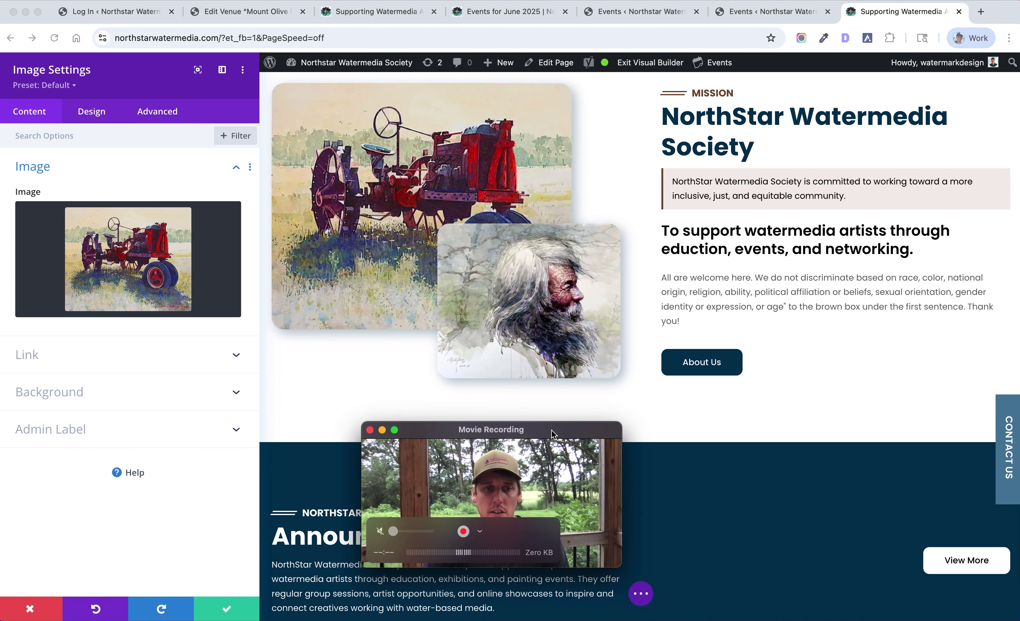
left_click(236, 559)
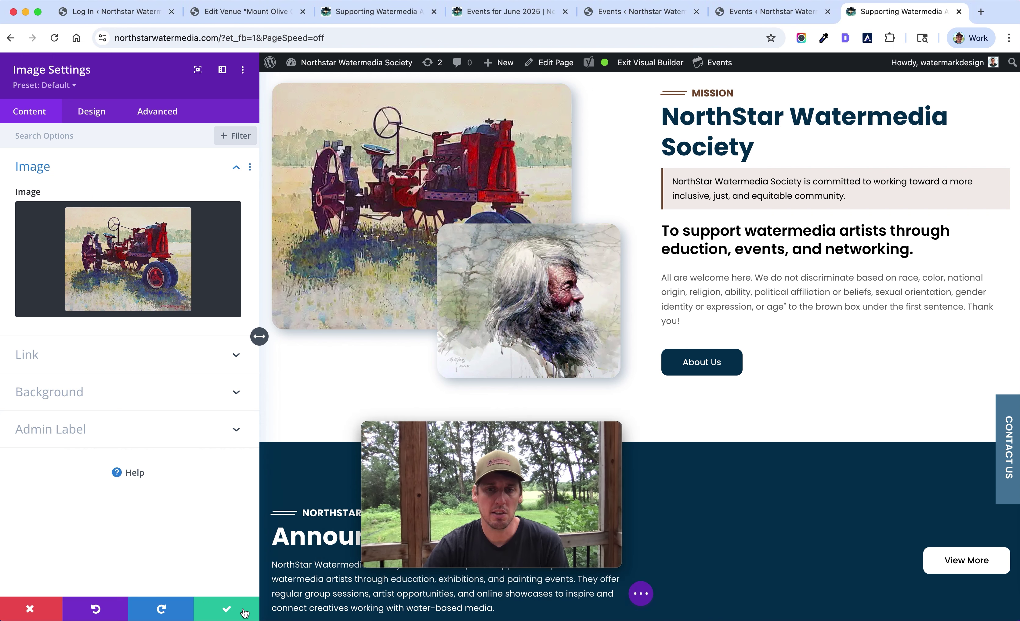
left_click(642, 594)
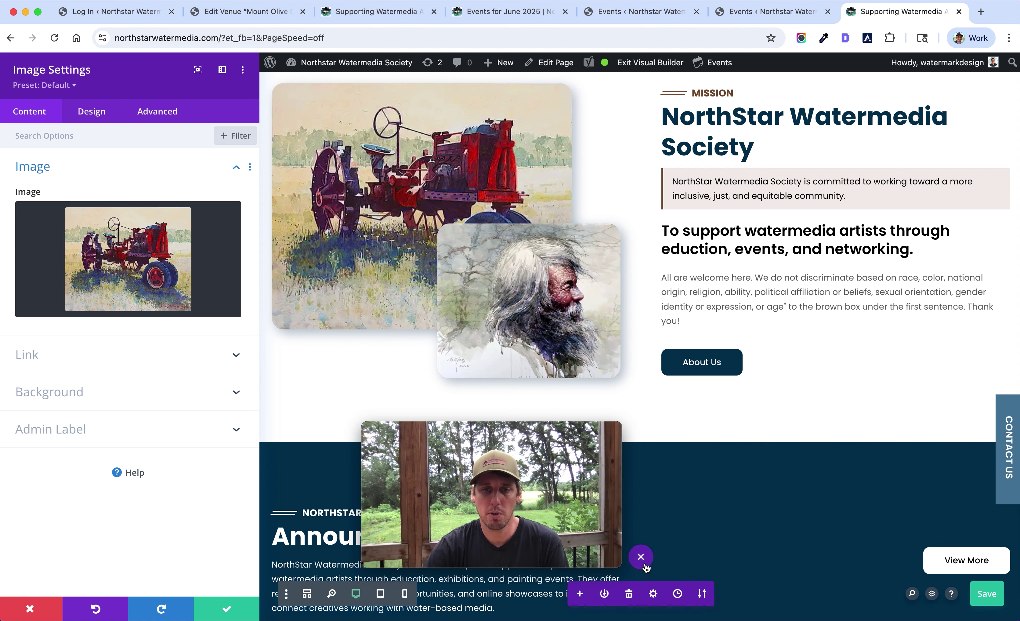
left_click(643, 563)
left_click(641, 594)
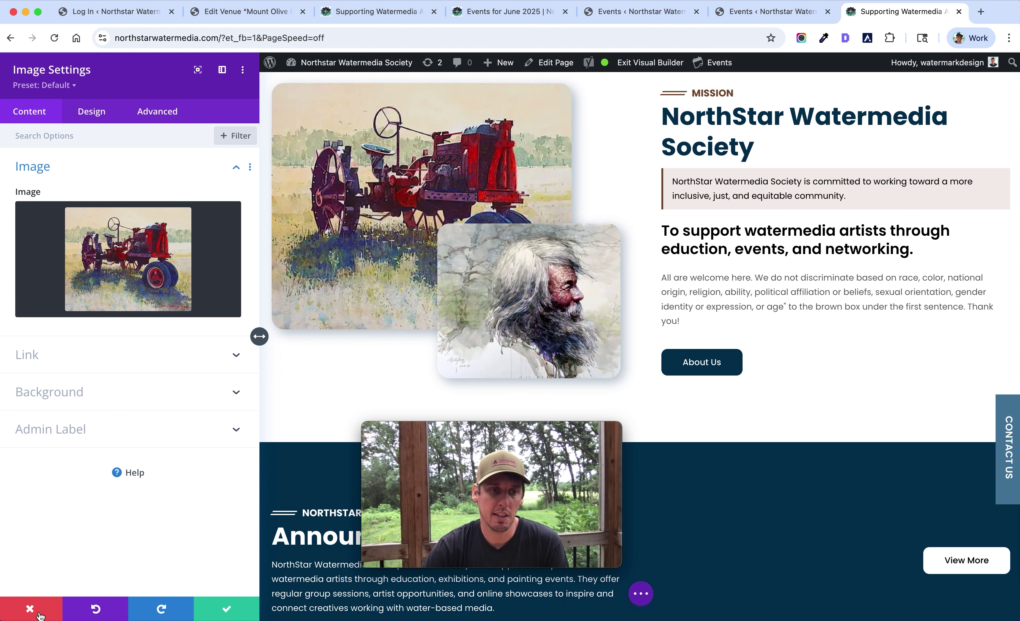
left_click(30, 609)
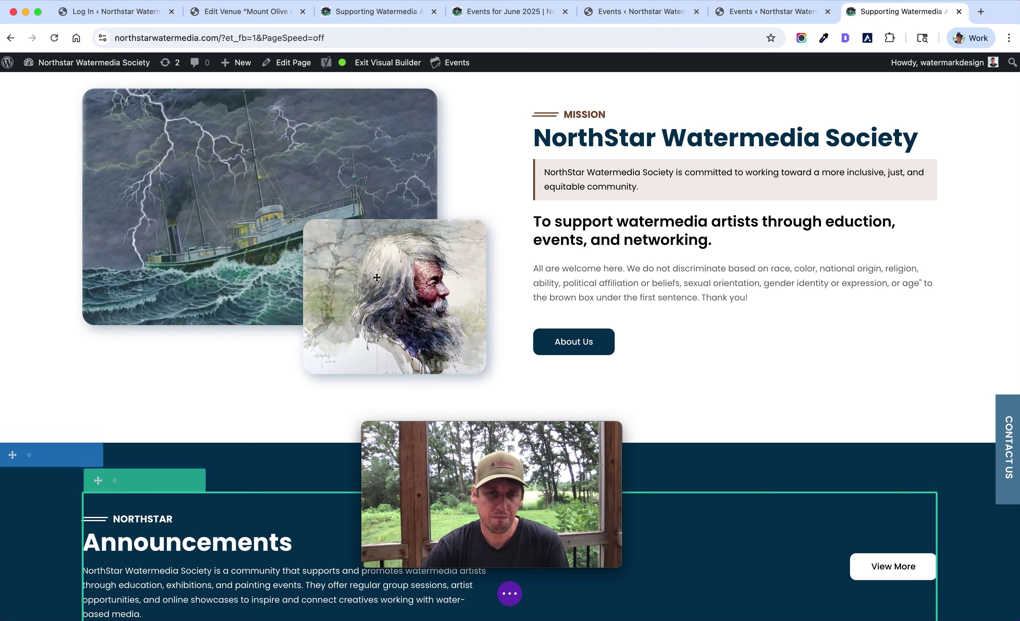
- Expand and collapse the Visual Builder's page options again to examine the page-level controls
left_click(510, 594)
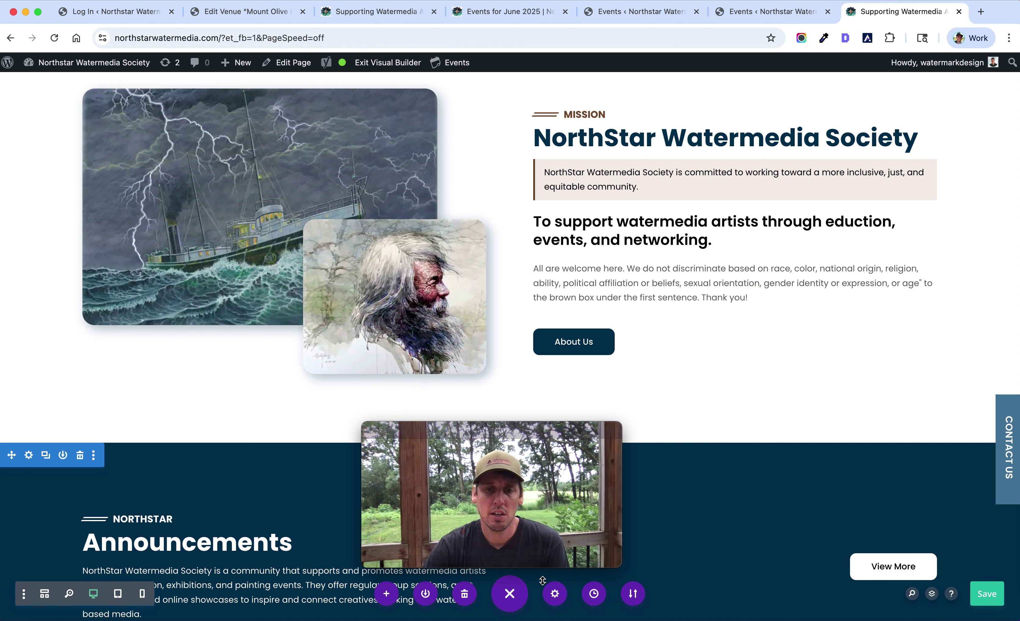
left_click(510, 593)
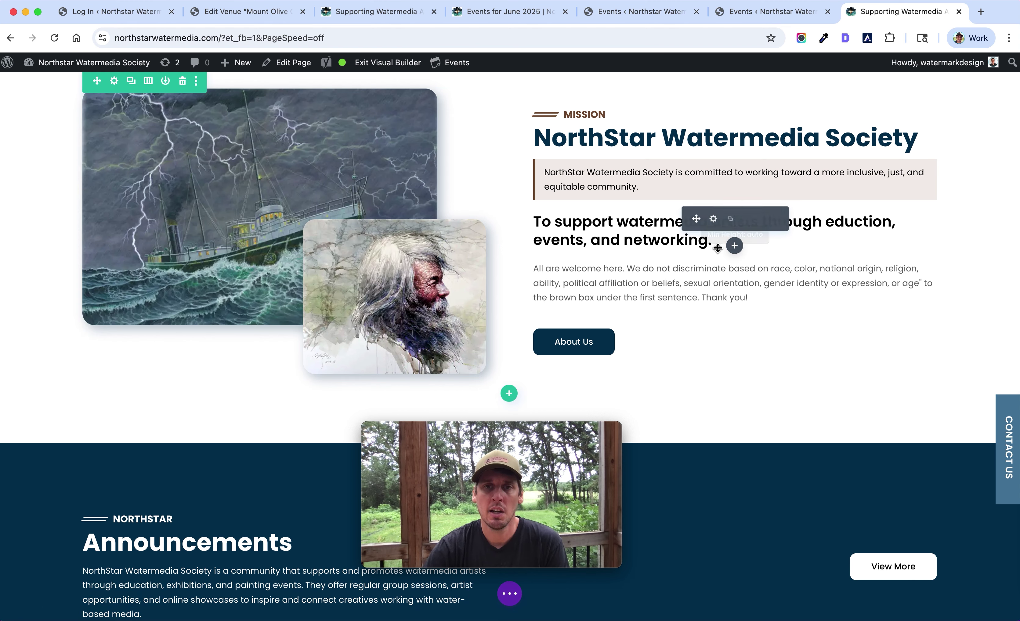
left_click(509, 593)
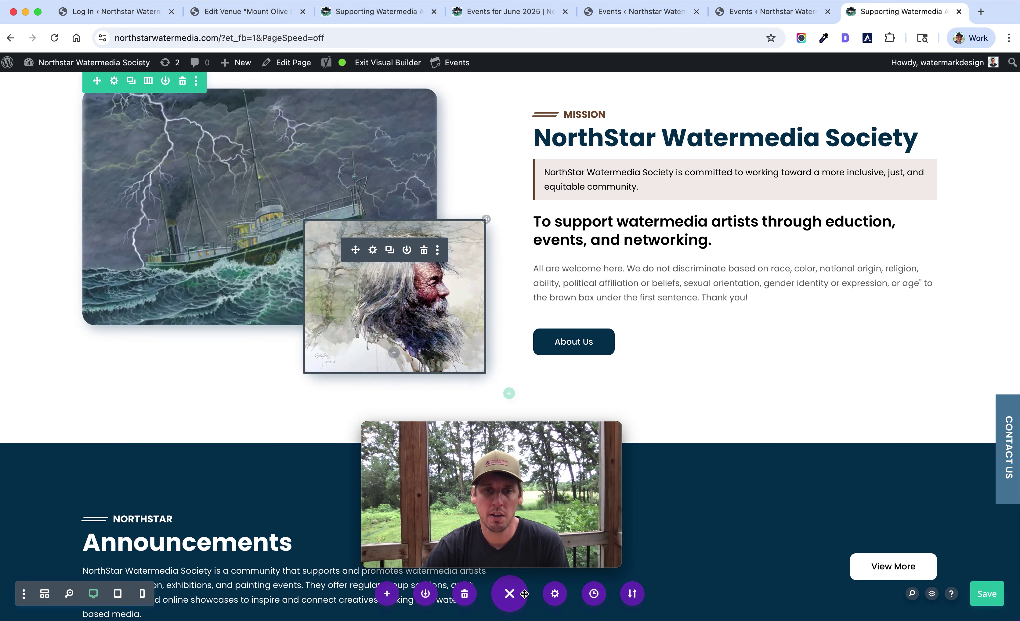
scroll(712, 317, "up", 2)
scroll(651, 205, "up", 2)
scroll(635, 196, "down", 4)
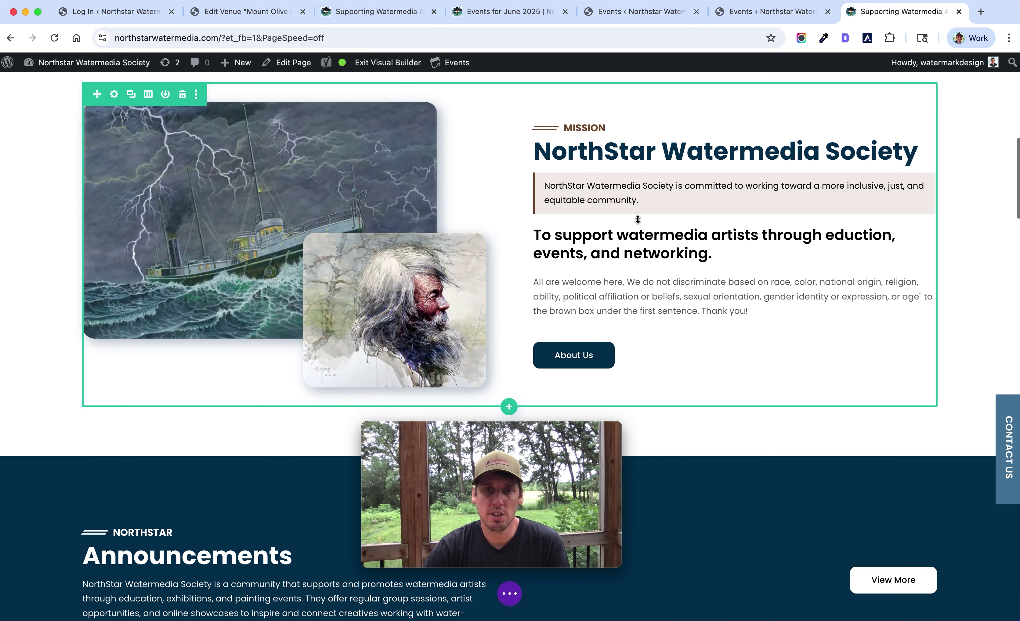
- Inspect the Mission section's main heading text in its settings, show the page-level Save control, and discard the heading settings
left_click_drag(555, 431, 209, 461)
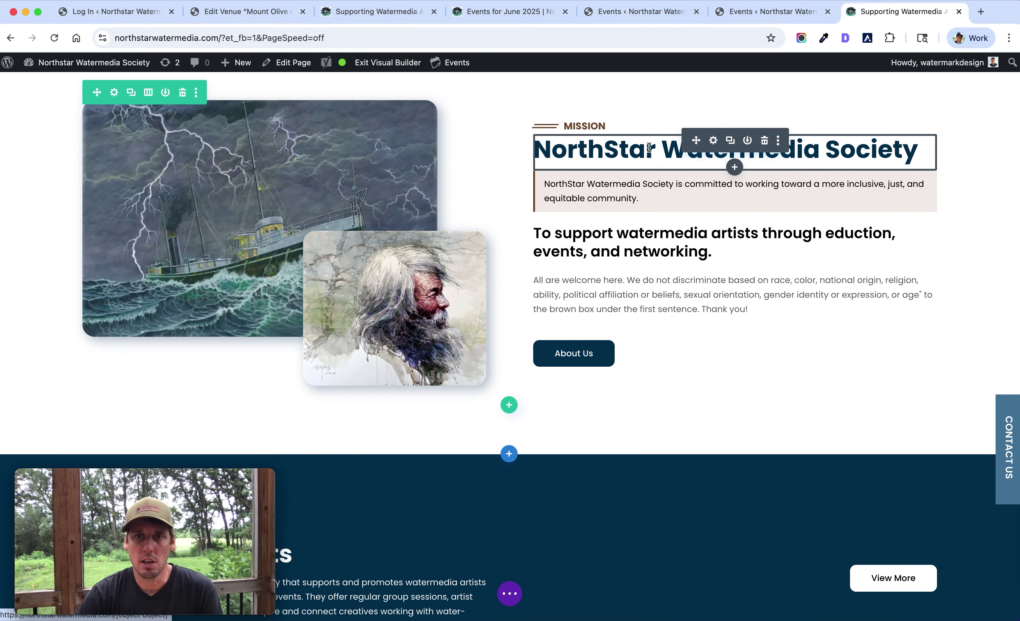
left_click(714, 141)
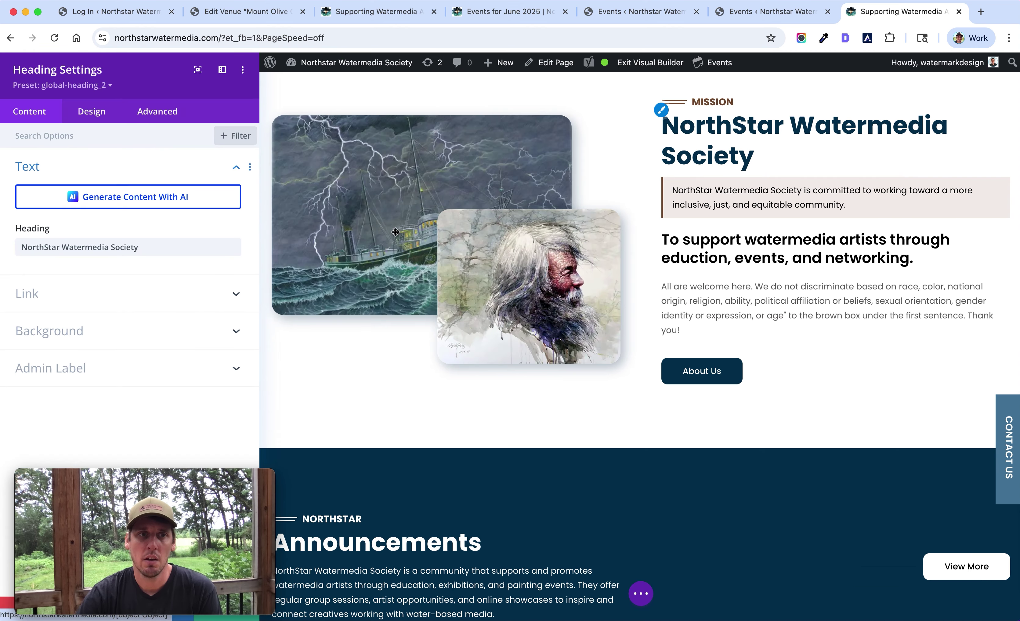
left_click_drag(139, 247, 6, 262)
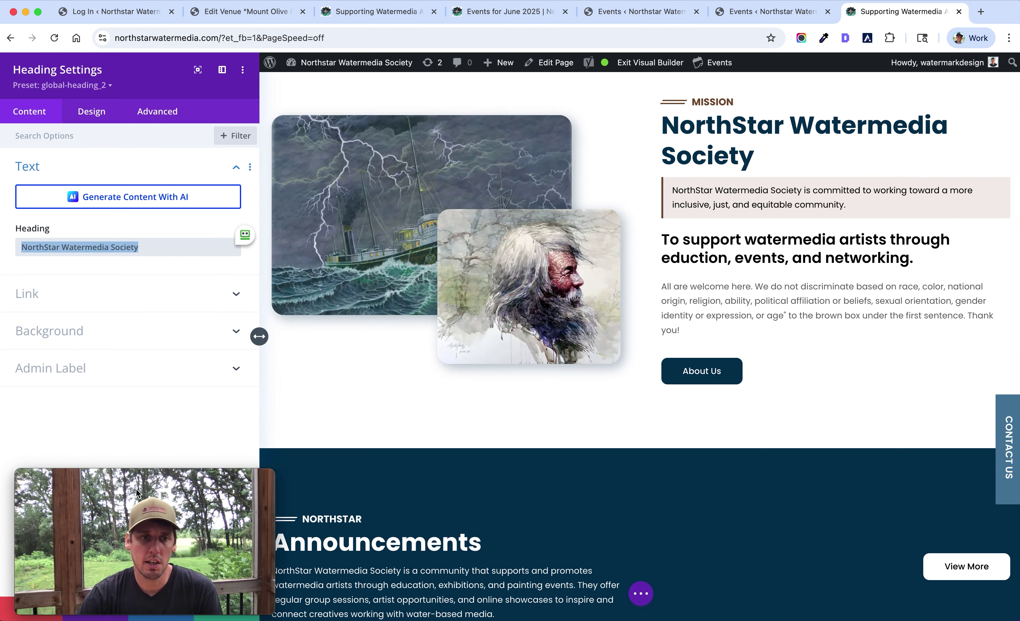
left_click_drag(197, 490, 457, 485)
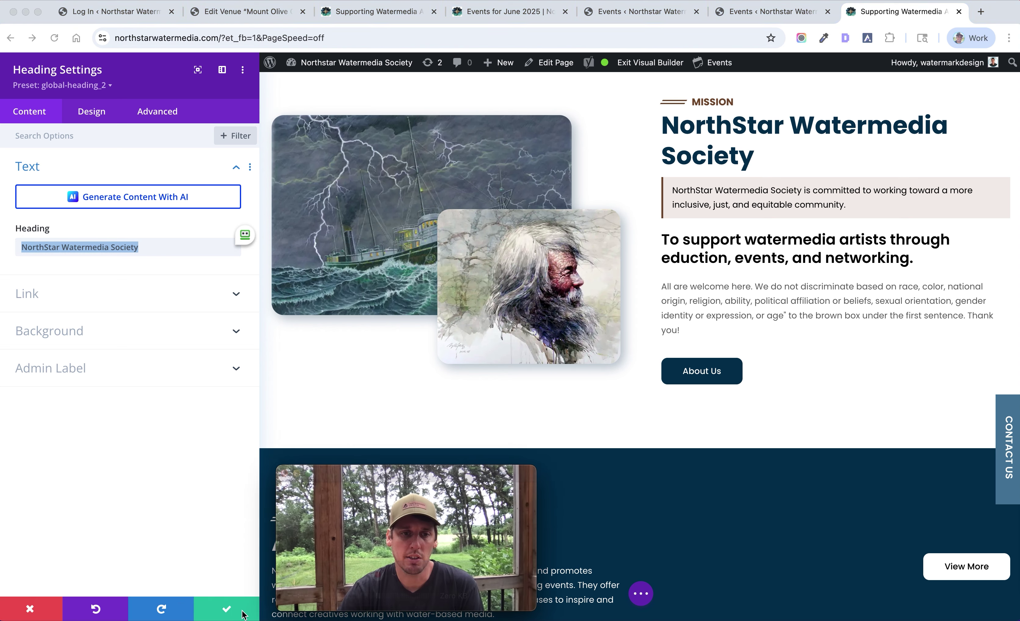
left_click(647, 596)
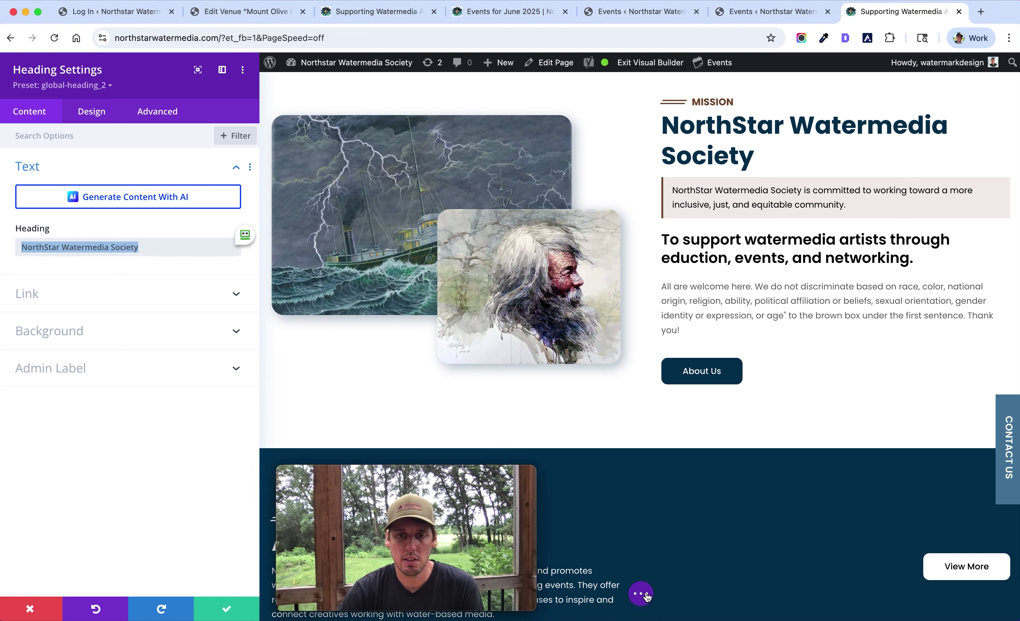
left_click(647, 596)
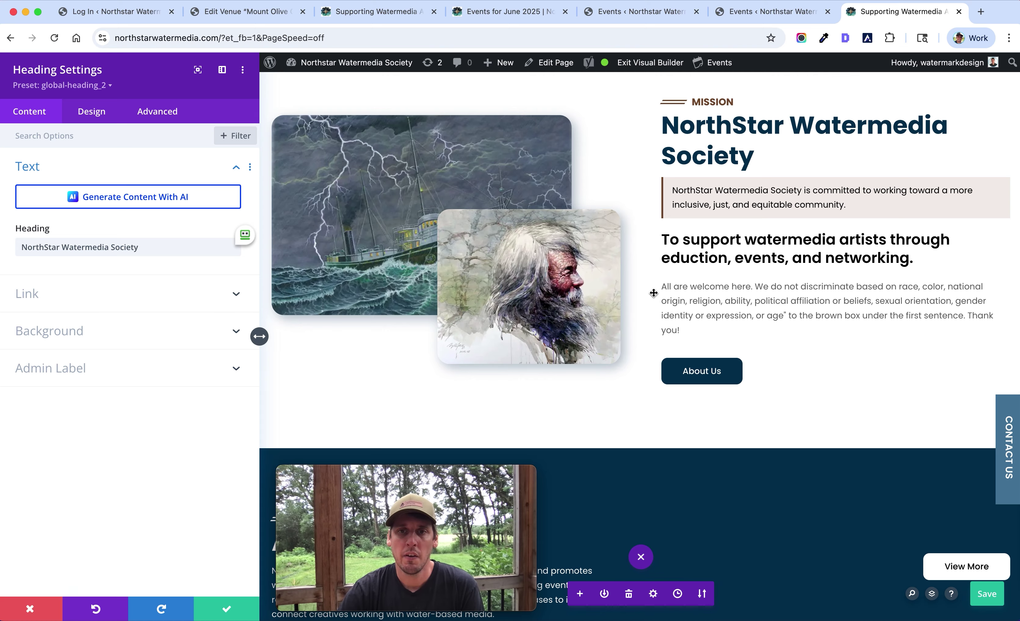
left_click(43, 607)
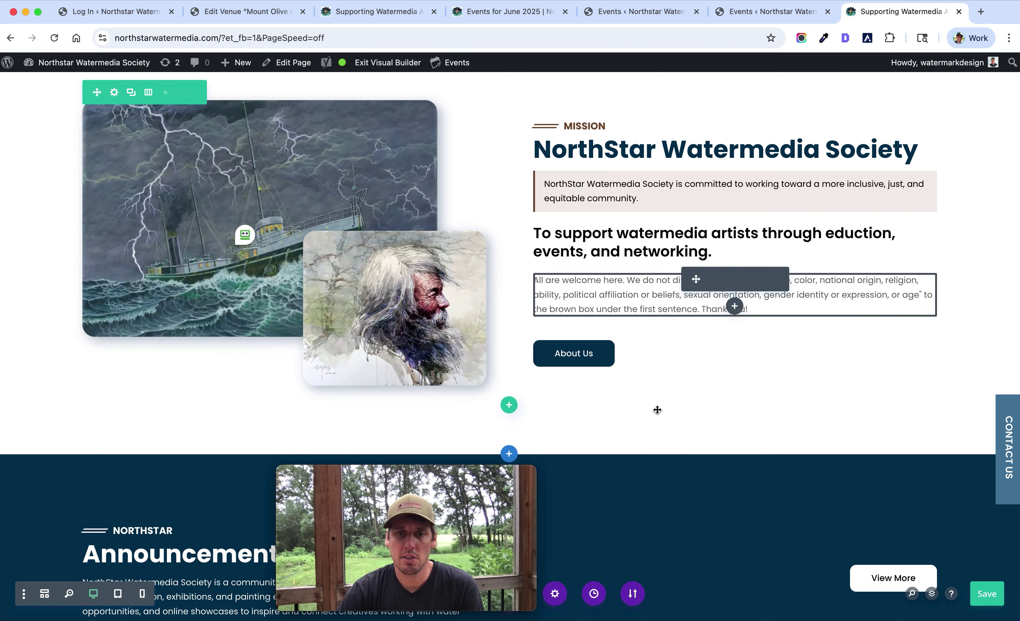
- Open the text settings of the artist biography in the Artist Highlight section
scroll(629, 488, "down", 10)
scroll(637, 466, "down", 15)
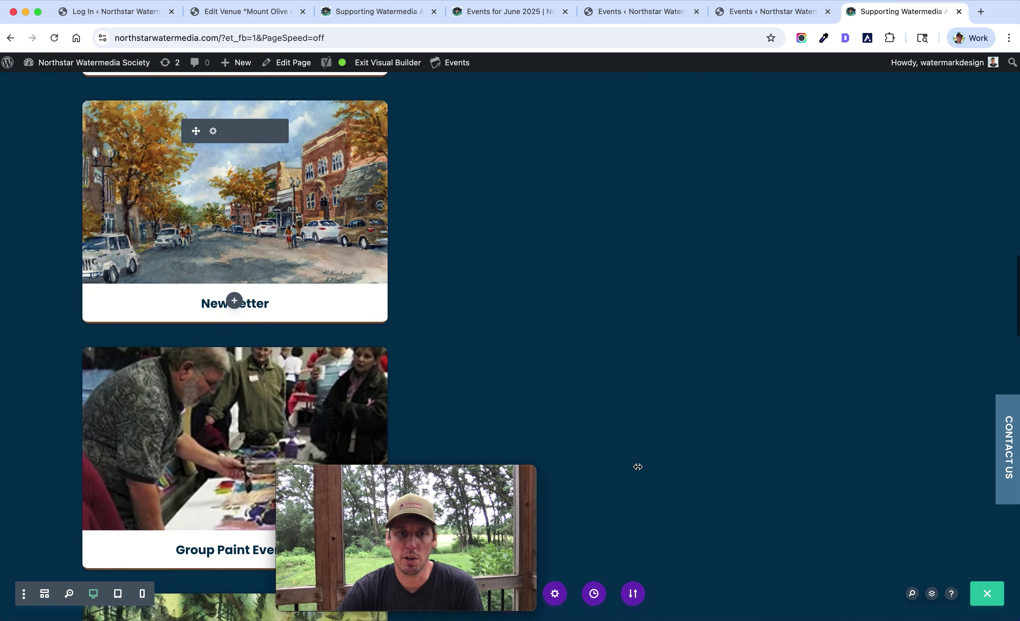
scroll(502, 377, "up", 10)
scroll(262, 230, "down", 15)
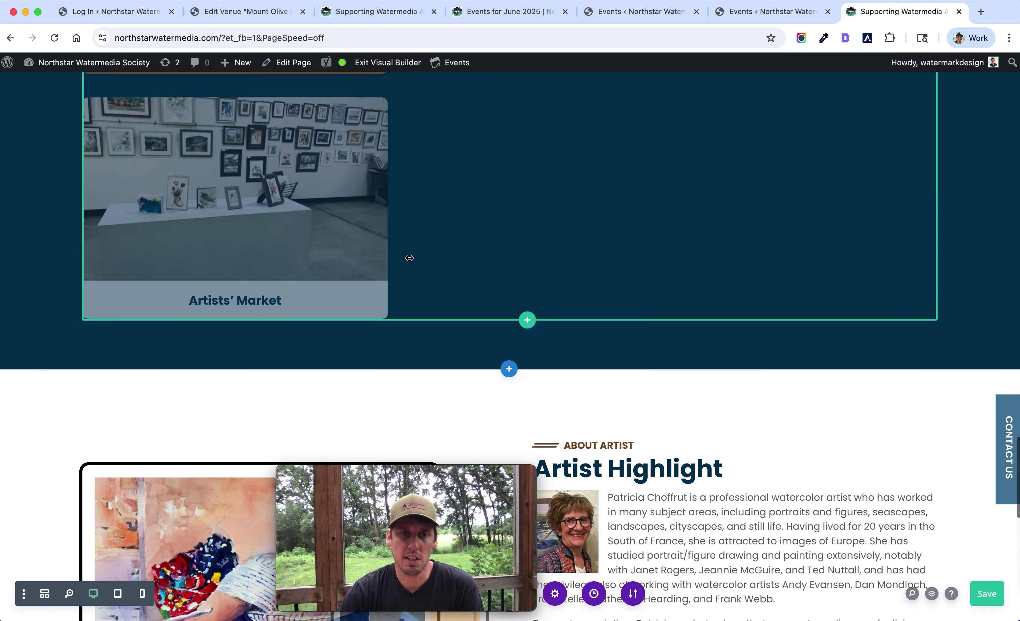
scroll(780, 251, "down", 2)
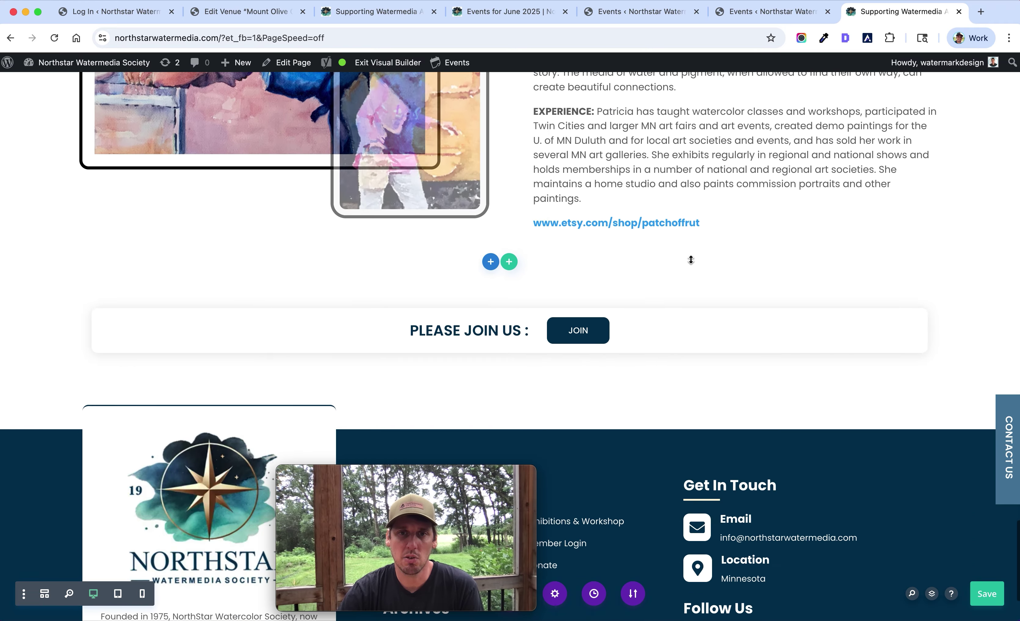
scroll(742, 255, "up", 4)
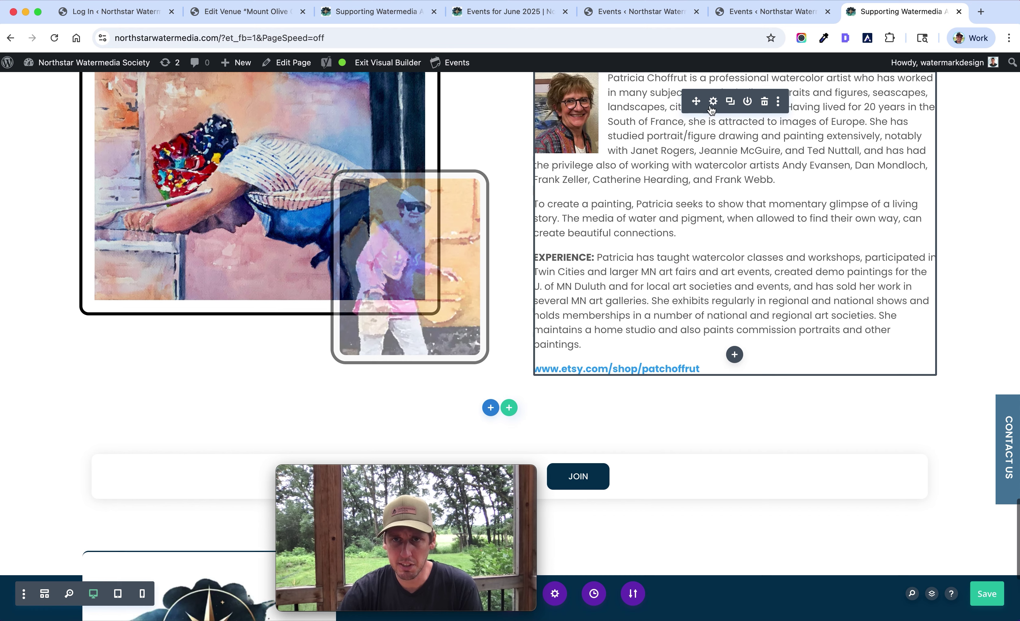
left_click(714, 101)
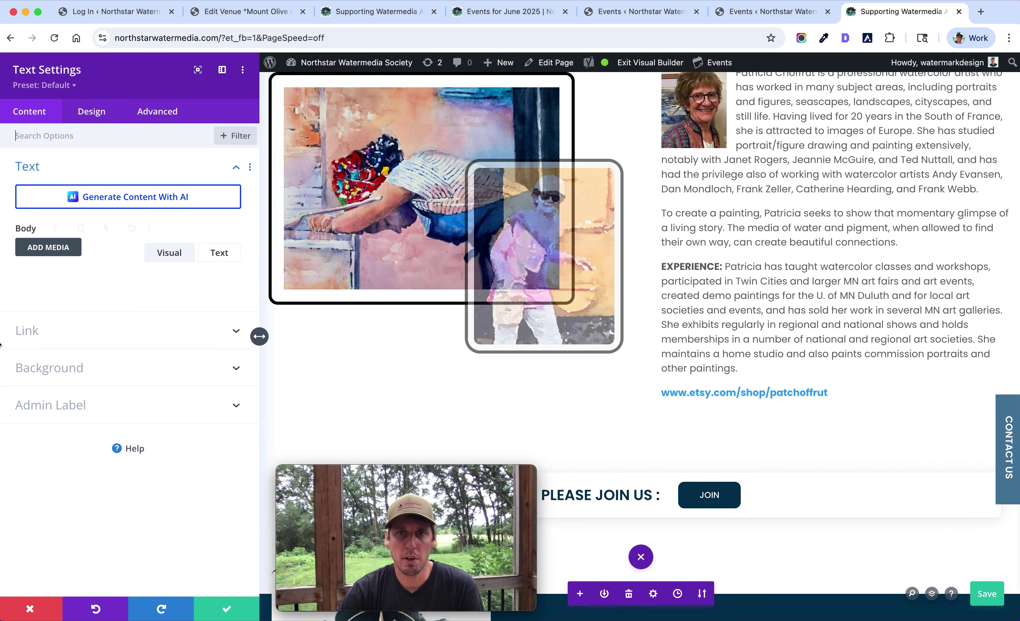
- Review the artist biography in the visual body editor and highlight a passage in its first paragraph
scroll(422, 243, "up", 3)
scroll(108, 484, "down", 2)
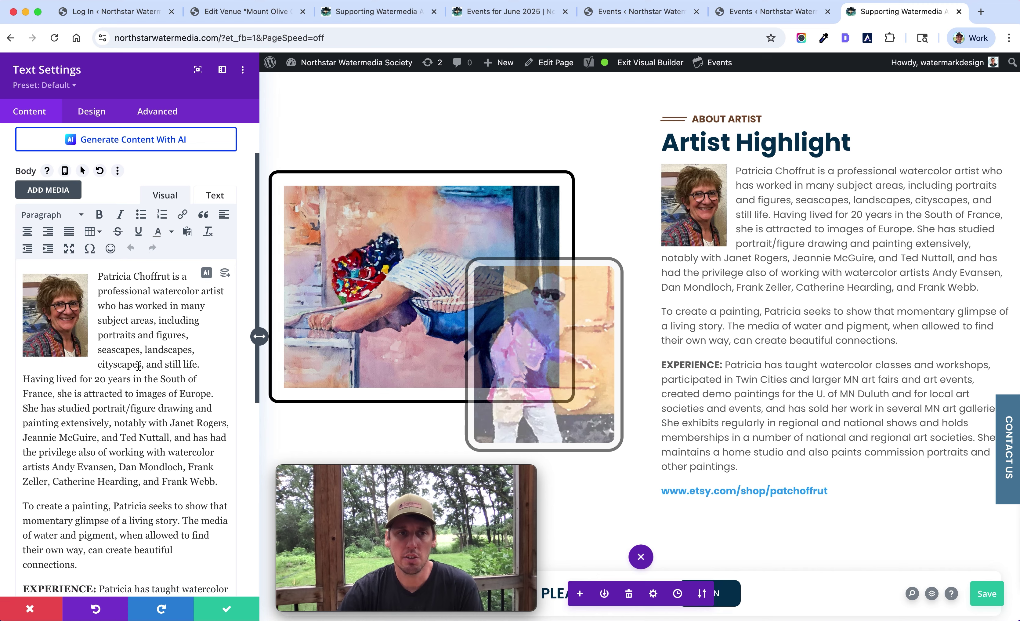
scroll(186, 506, "down", 2)
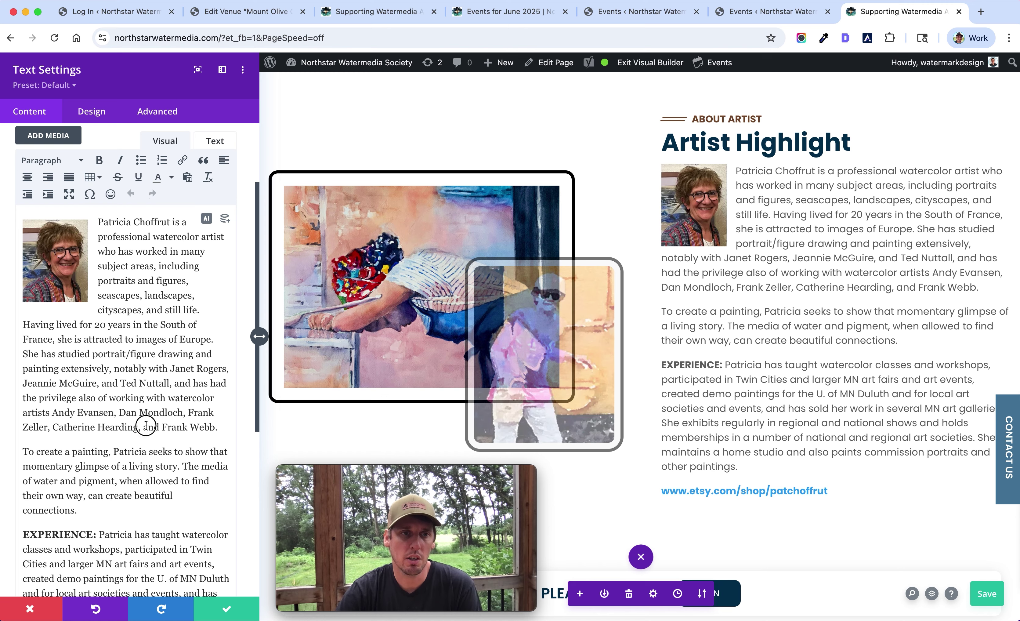
left_click_drag(145, 426, 89, 412)
left_click(169, 390)
scroll(157, 388, "up", 4)
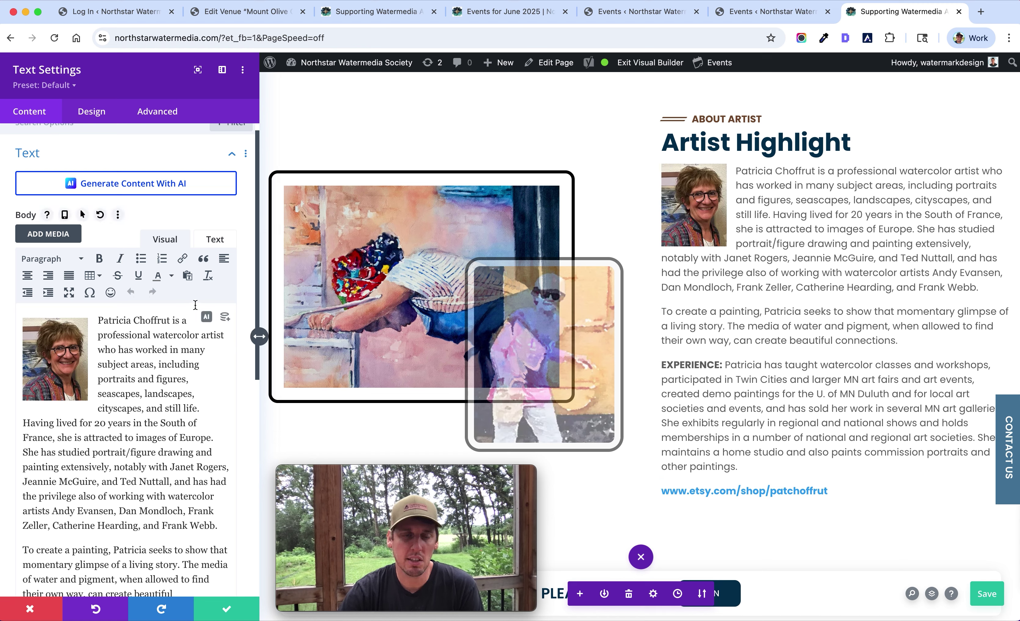
- Examine the biography's HTML source in an enlarged text area, highlighting the strong and img tags, and return to the visual view
left_click(217, 239)
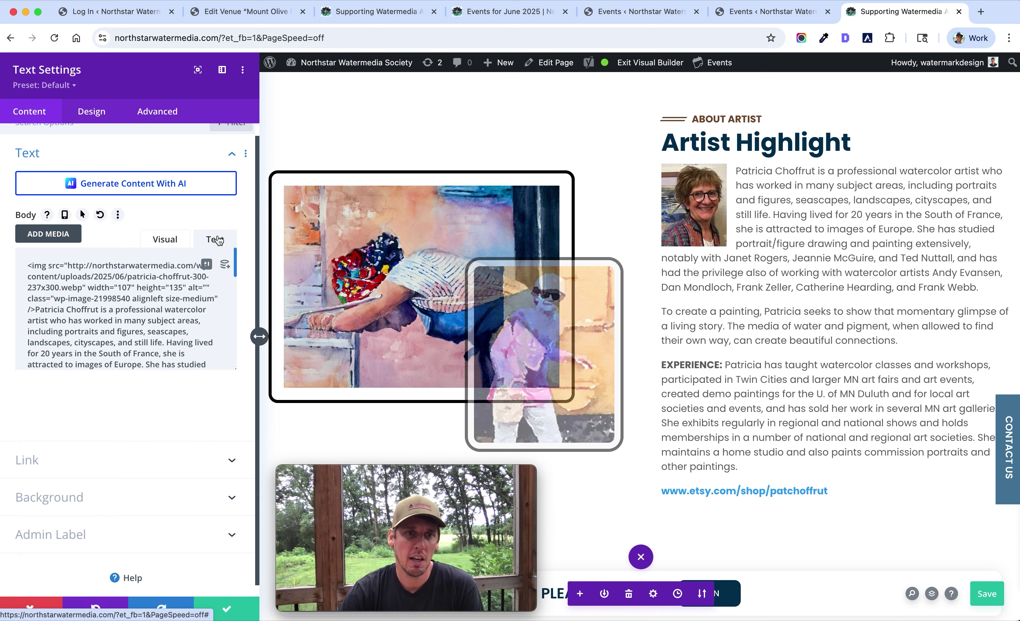
left_click_drag(237, 370, 208, 534)
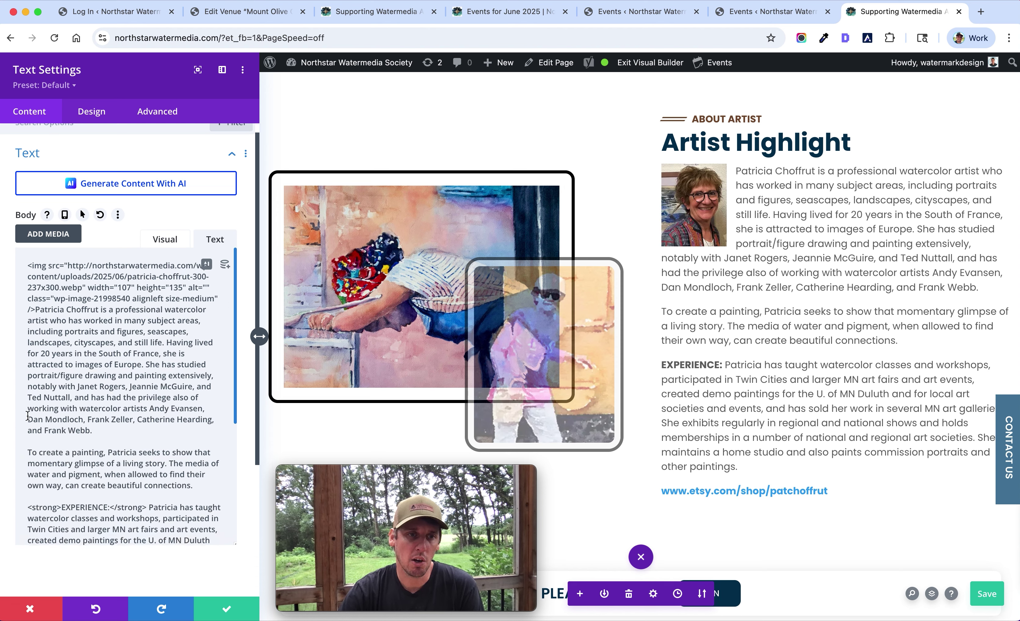
left_click(169, 238)
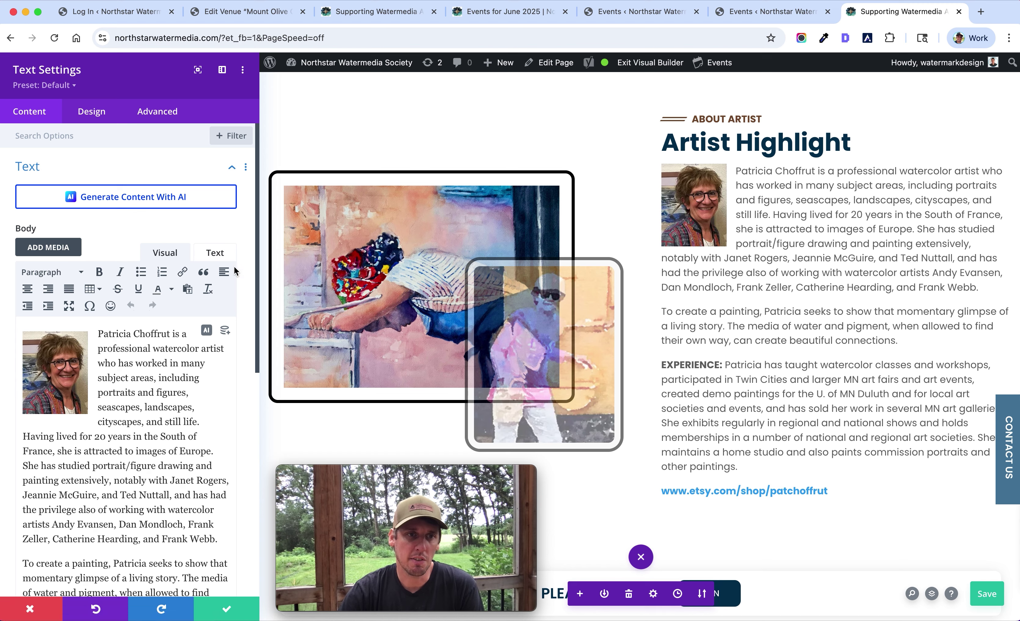
left_click(224, 256)
left_click_drag(234, 382, 235, 557)
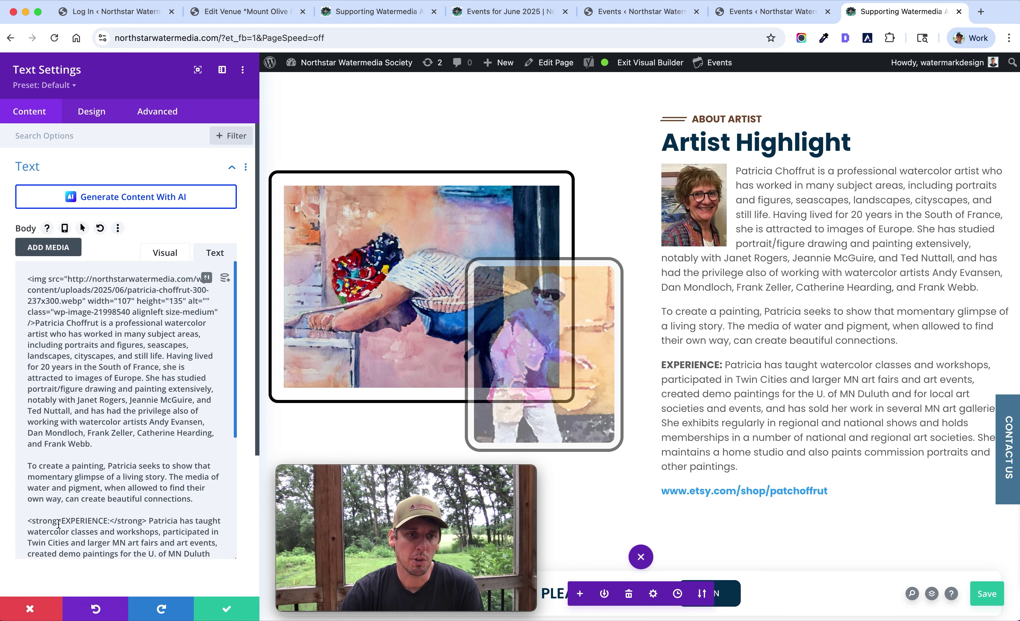
left_click_drag(61, 522, 28, 522)
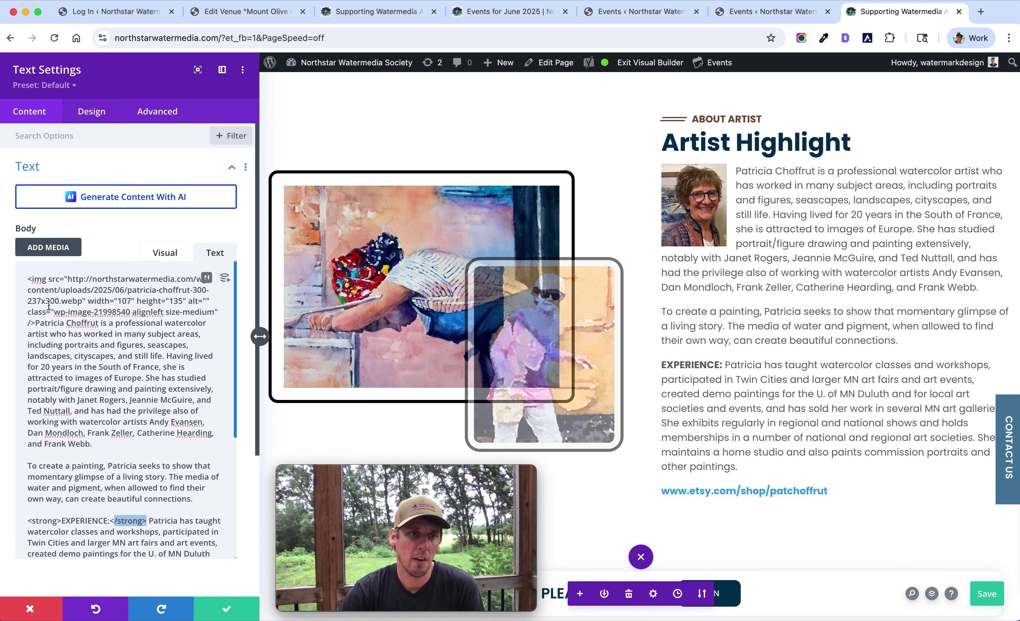
left_click_drag(30, 280, 115, 322)
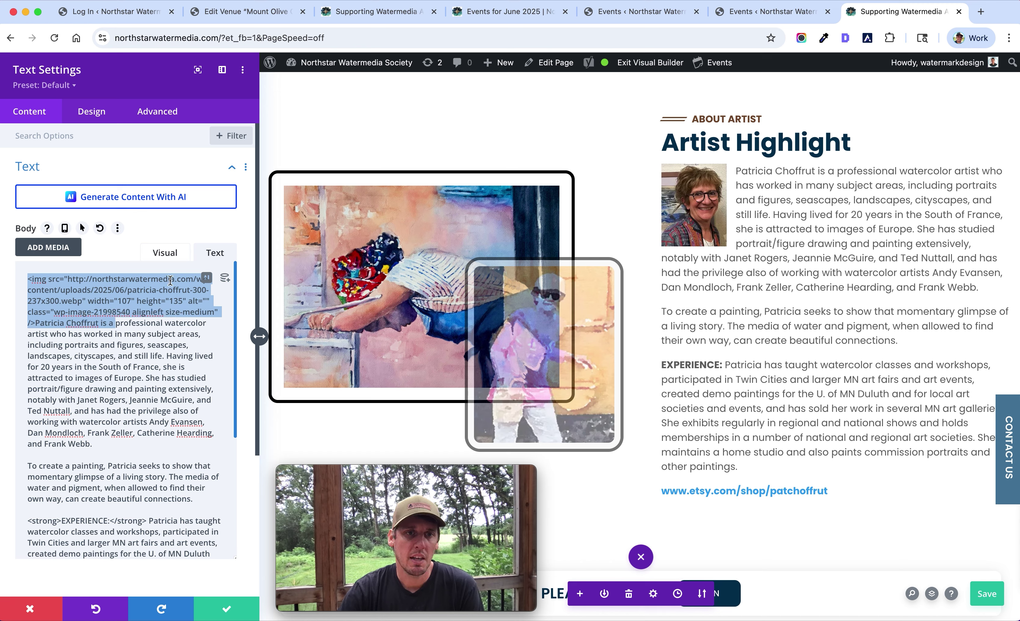
left_click(172, 255)
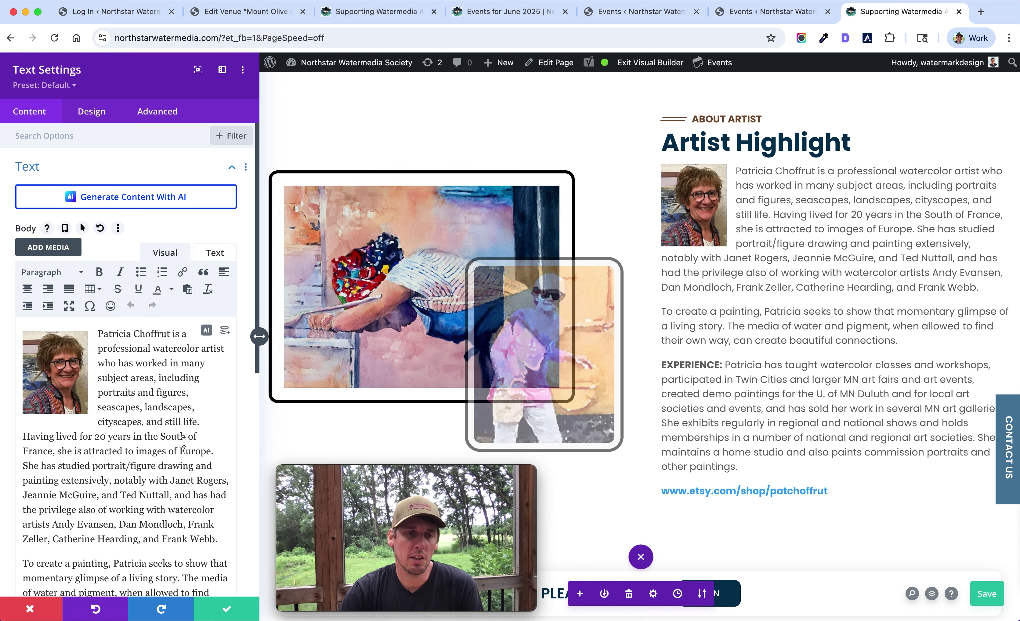
- Select the Etsy shop link at the end of the artist biography to point it out, and clear the selection
left_click(163, 467)
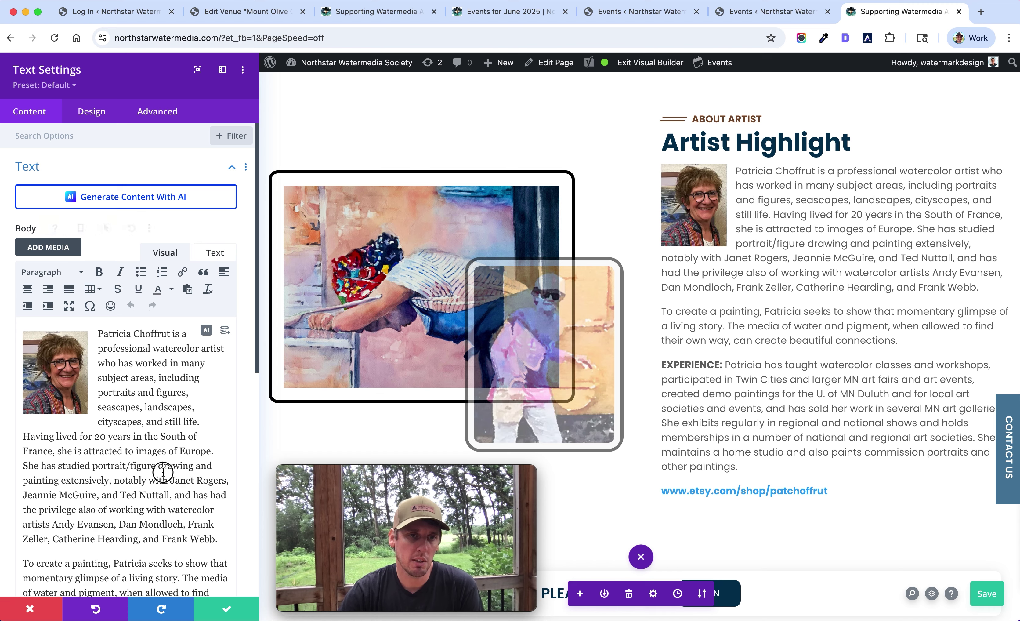
scroll(98, 452, "down", 6)
scroll(142, 452, "down", 1)
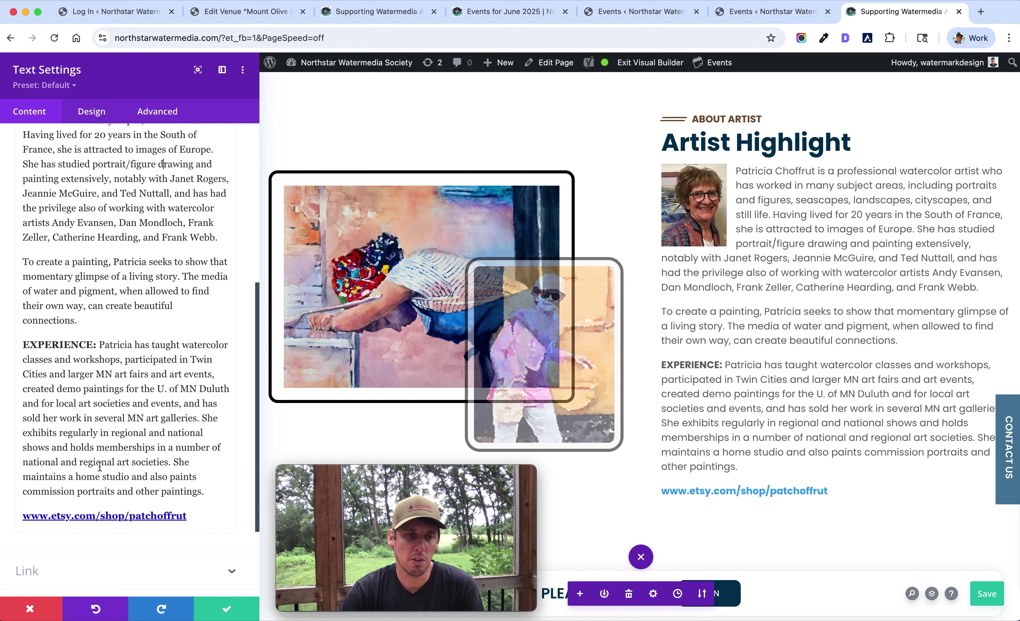
triple_click(195, 503)
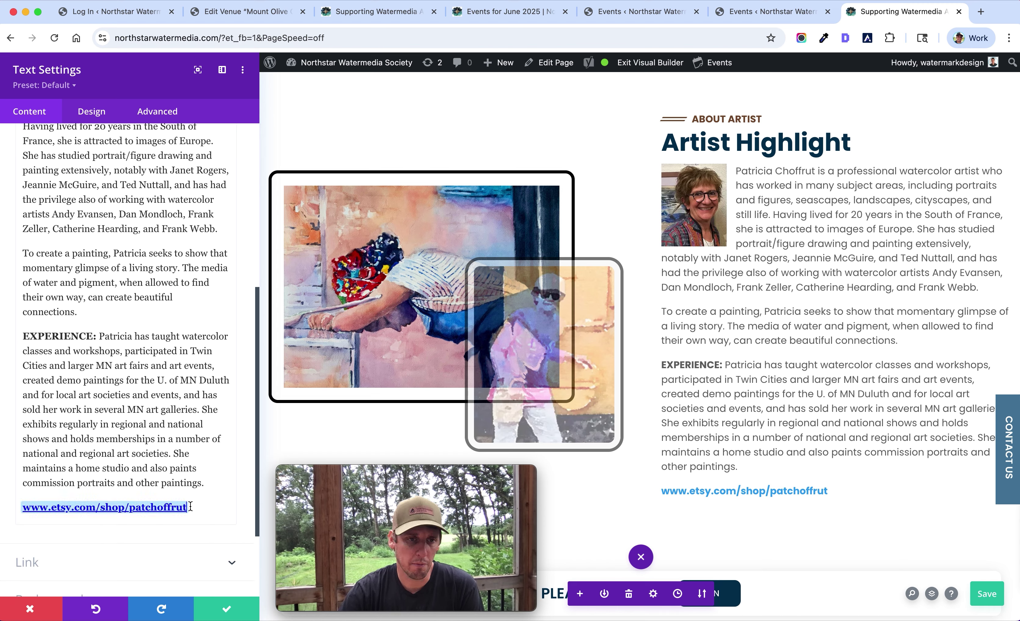
left_click(93, 524)
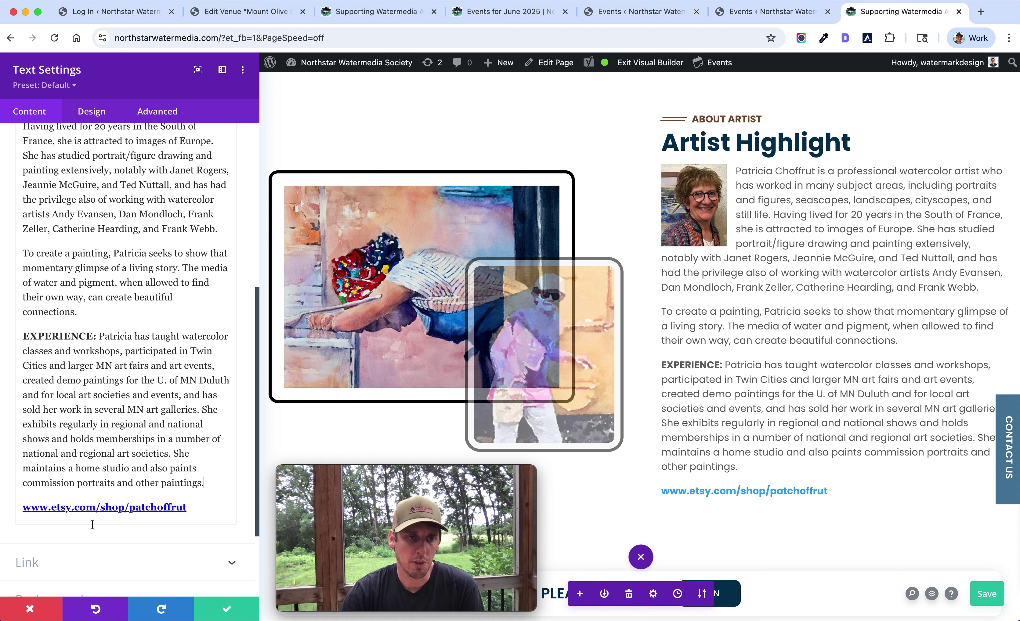
- Inspect the link settings and target options for the words "other paintings." at the end of the biography's experience paragraph, and cancel the link
left_click_drag(191, 485, 159, 486)
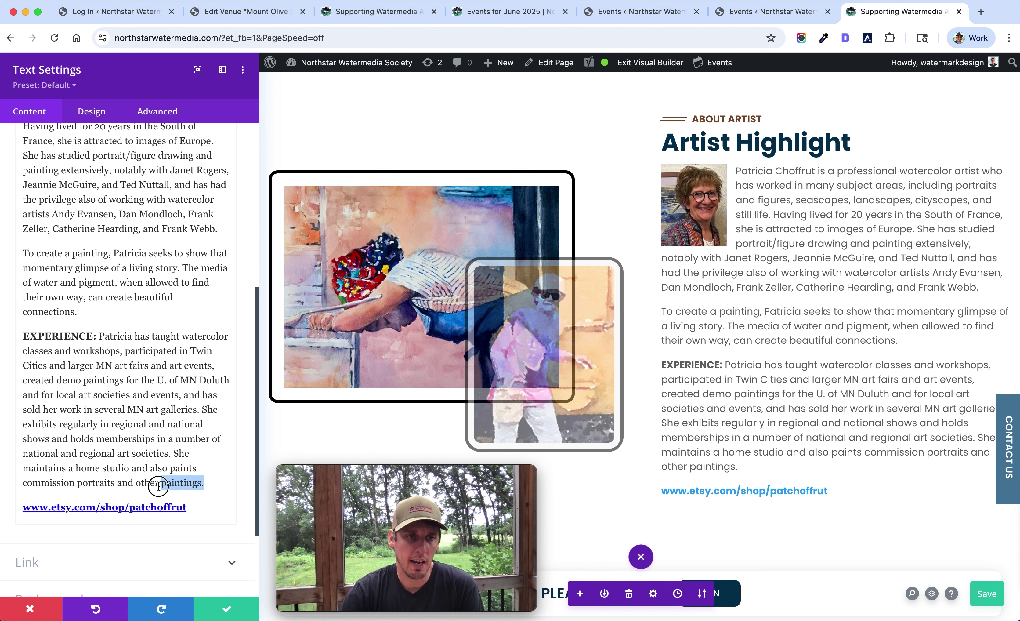
scroll(174, 454, "up", 10)
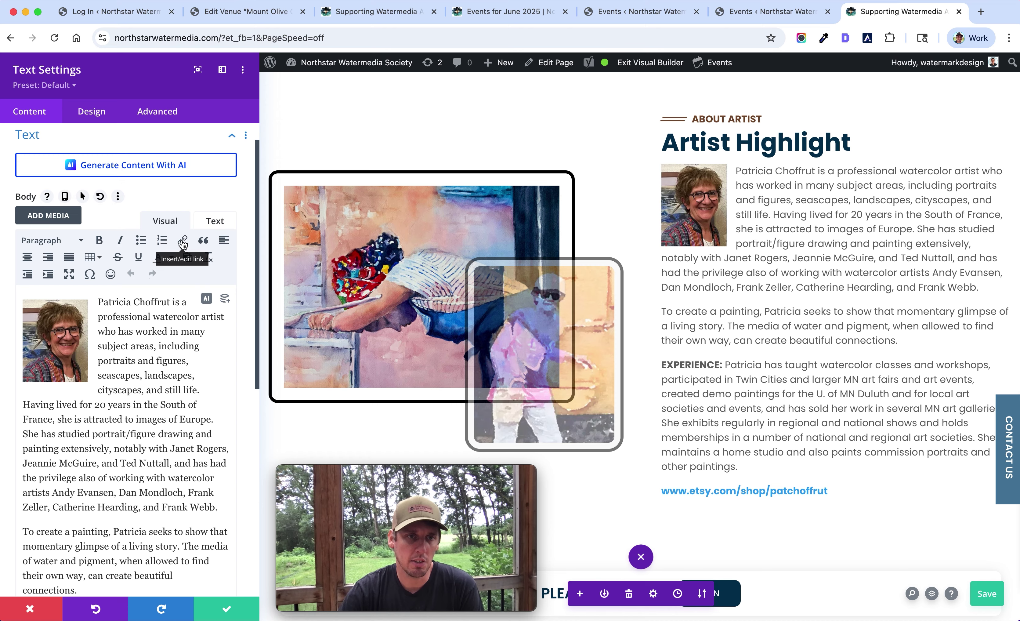
left_click(183, 241)
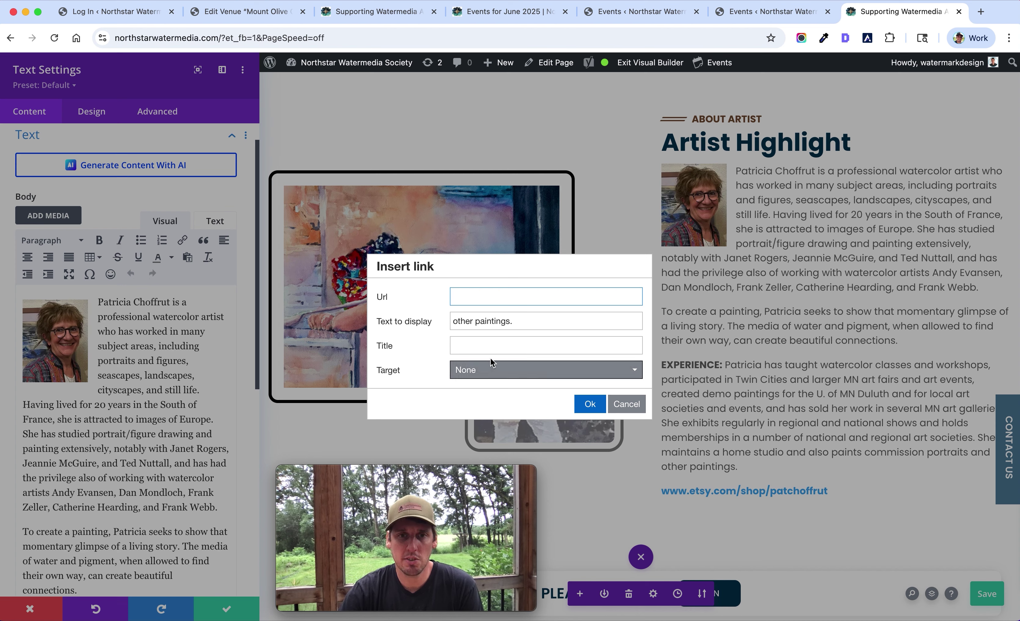
left_click(480, 370)
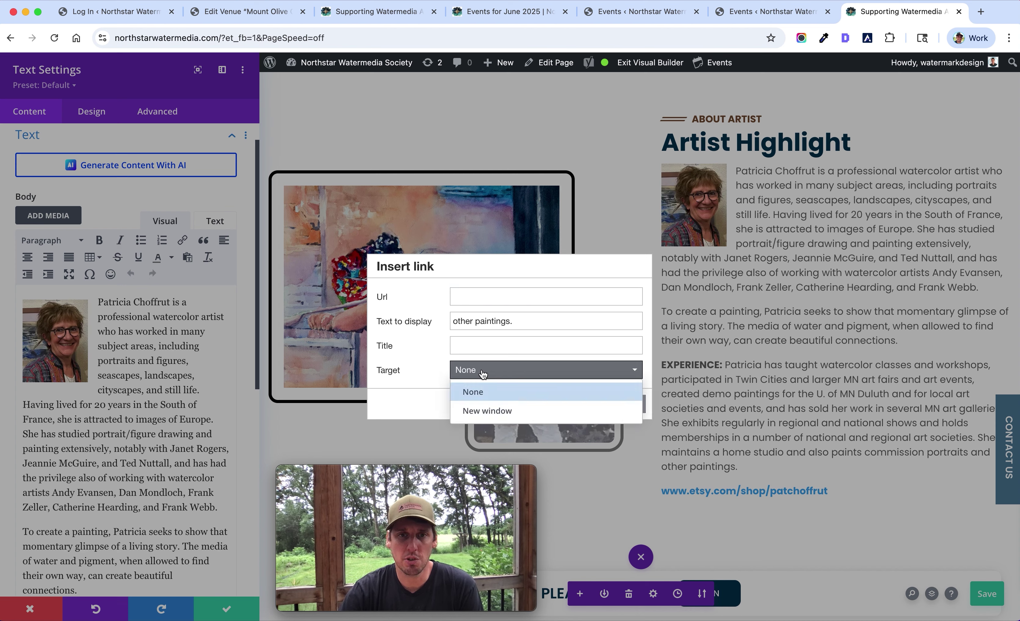
left_click(412, 394)
mouse_move(468, 468)
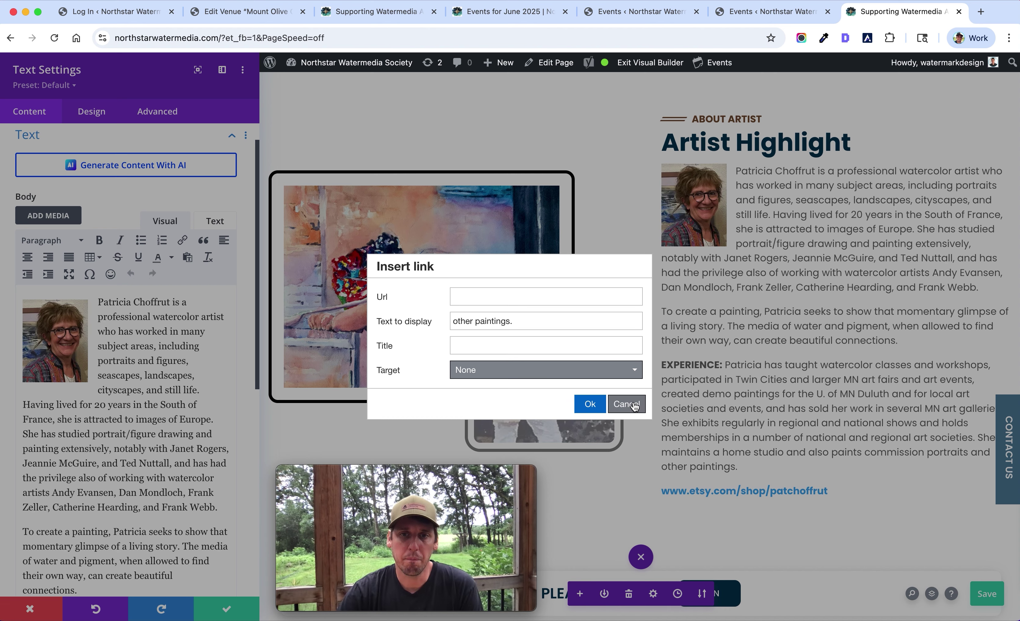
left_click(625, 404)
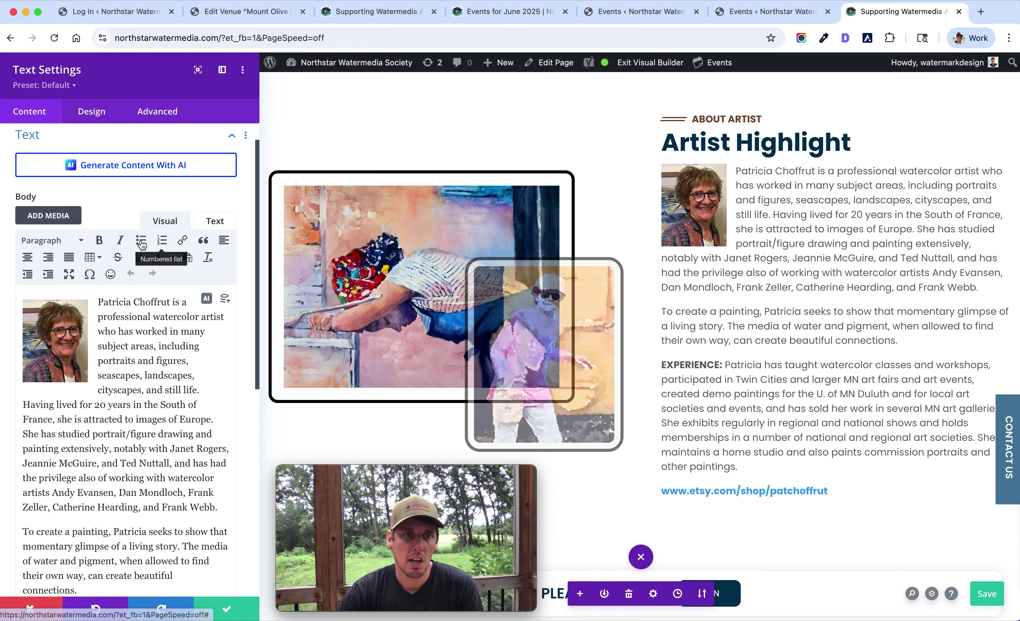
- Close the artist biography's text settings, discarding any changes
scroll(154, 452, "down", 3)
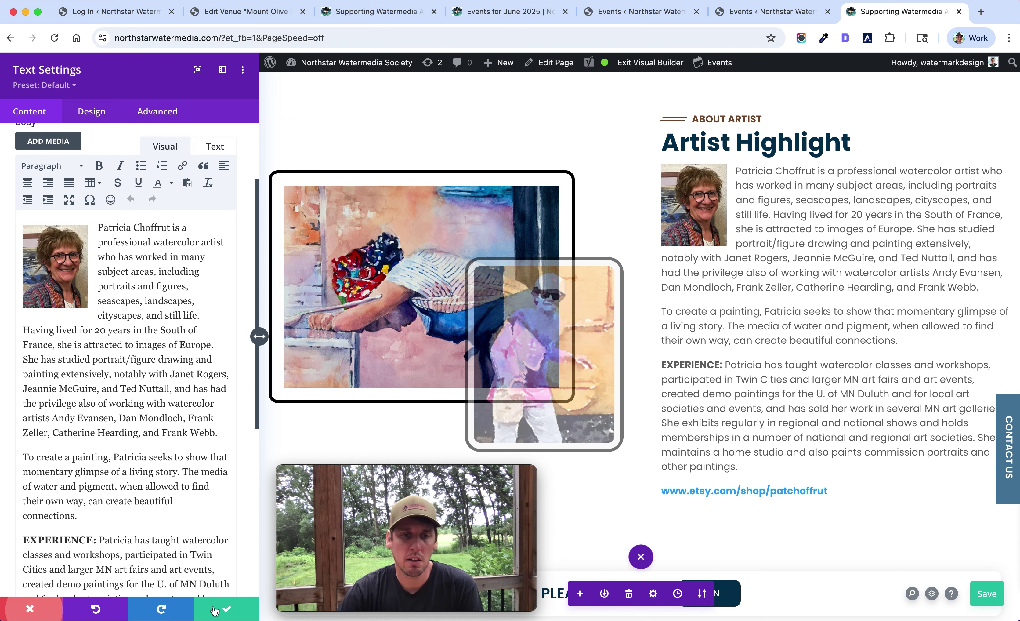
left_click(43, 615)
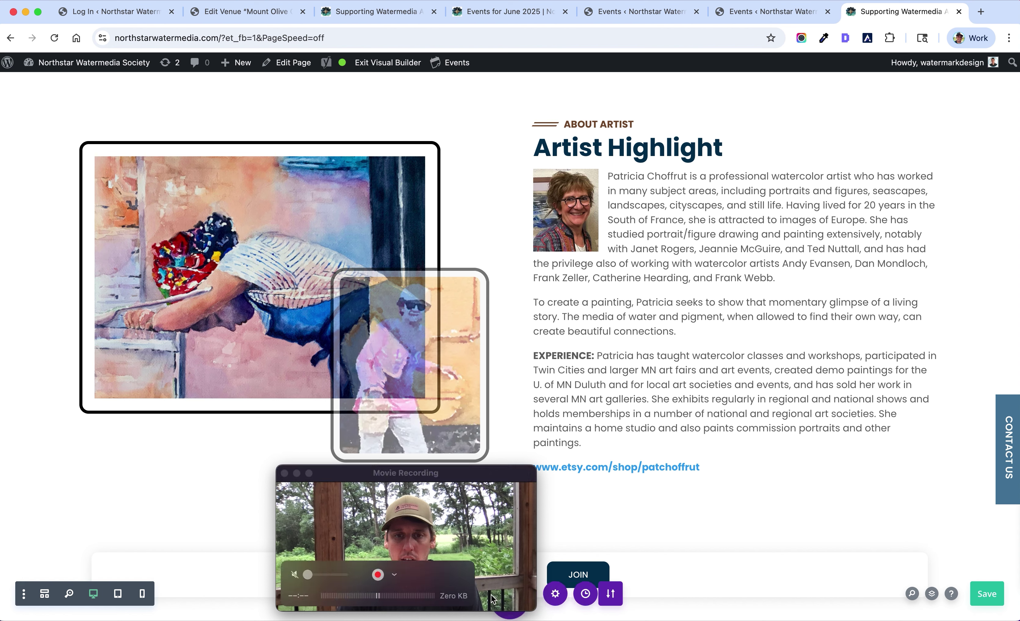
left_click_drag(460, 482, 263, 460)
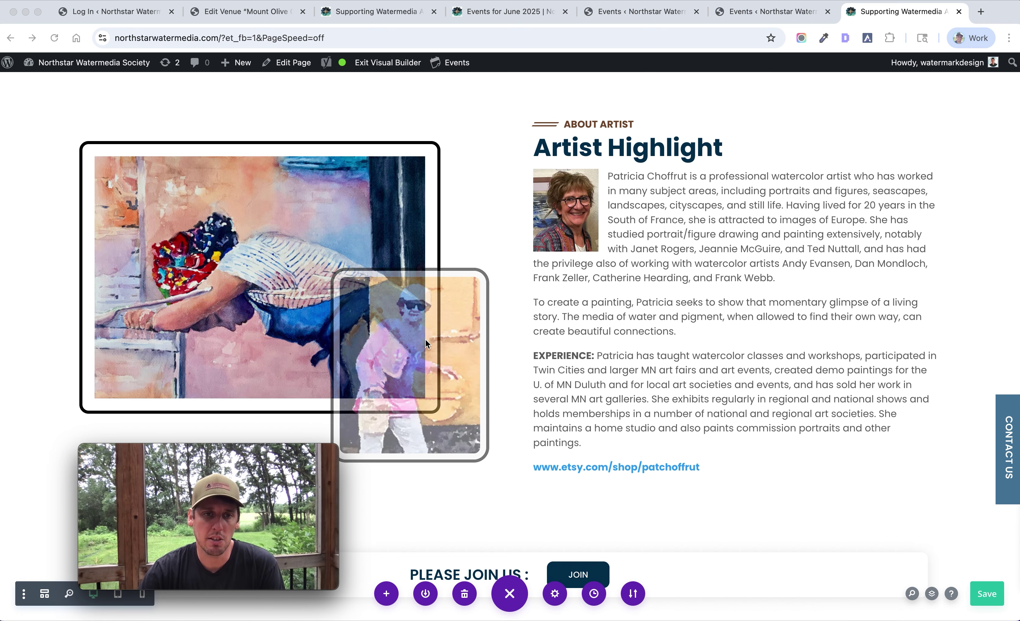
left_click_drag(237, 456, 175, 439)
scroll(807, 408, "up", 20)
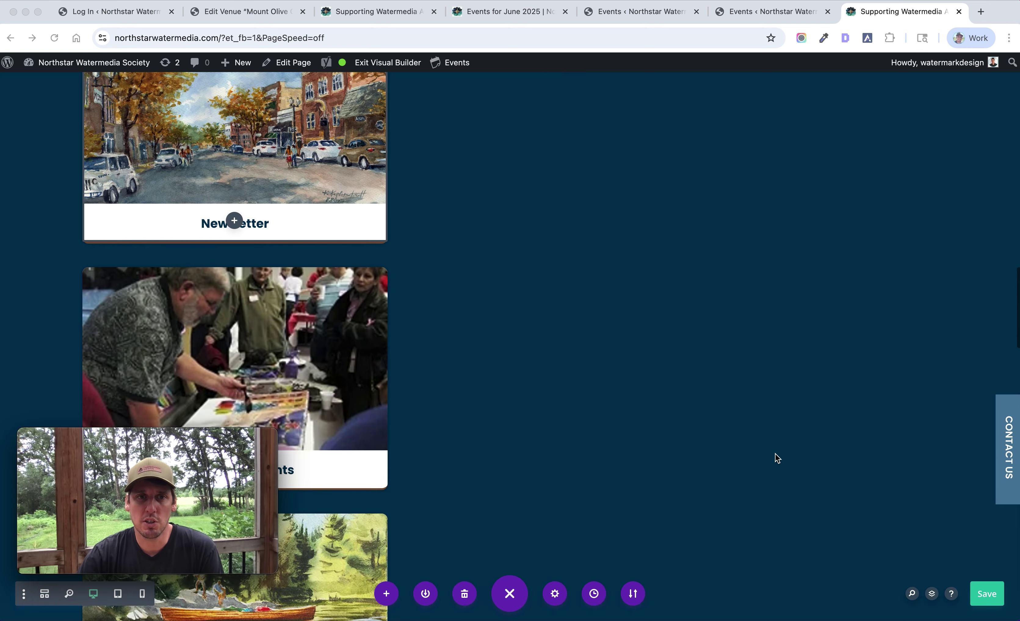
scroll(775, 451, "down", 20)
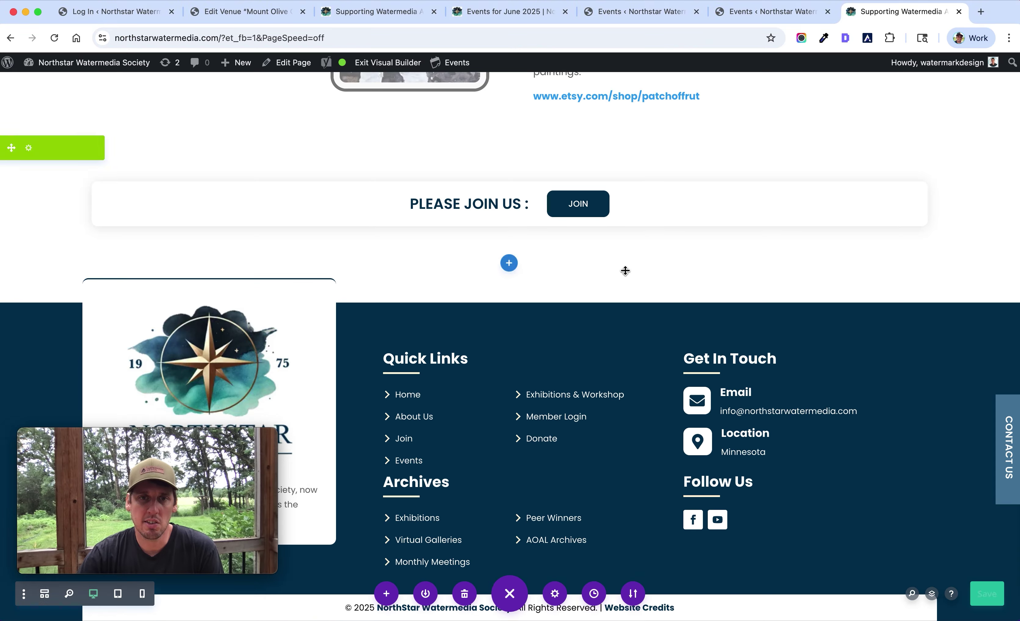
scroll(624, 255, "up", 10)
scroll(617, 255, "down", 10)
scroll(618, 255, "down", 1)
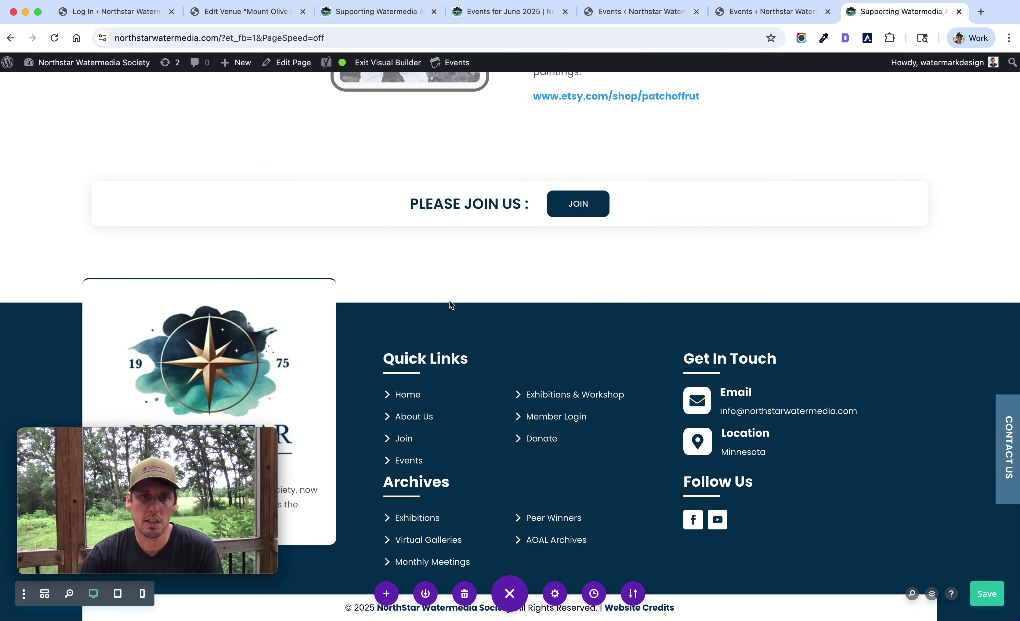
- Exit the Visual Builder on the home page and discard the unsaved changes
scroll(634, 372, "up", 20)
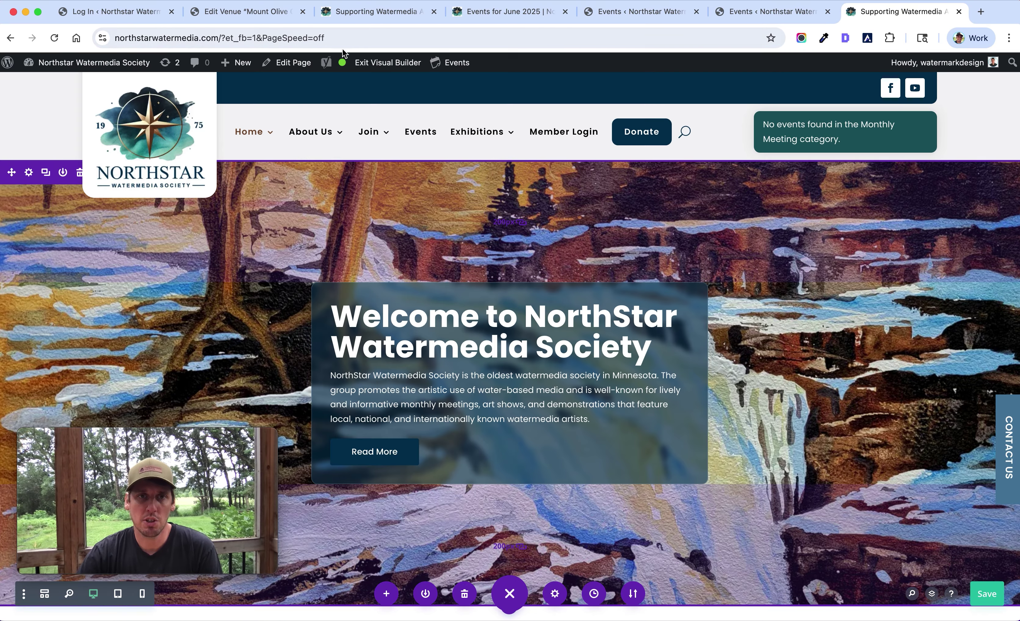
left_click(401, 64)
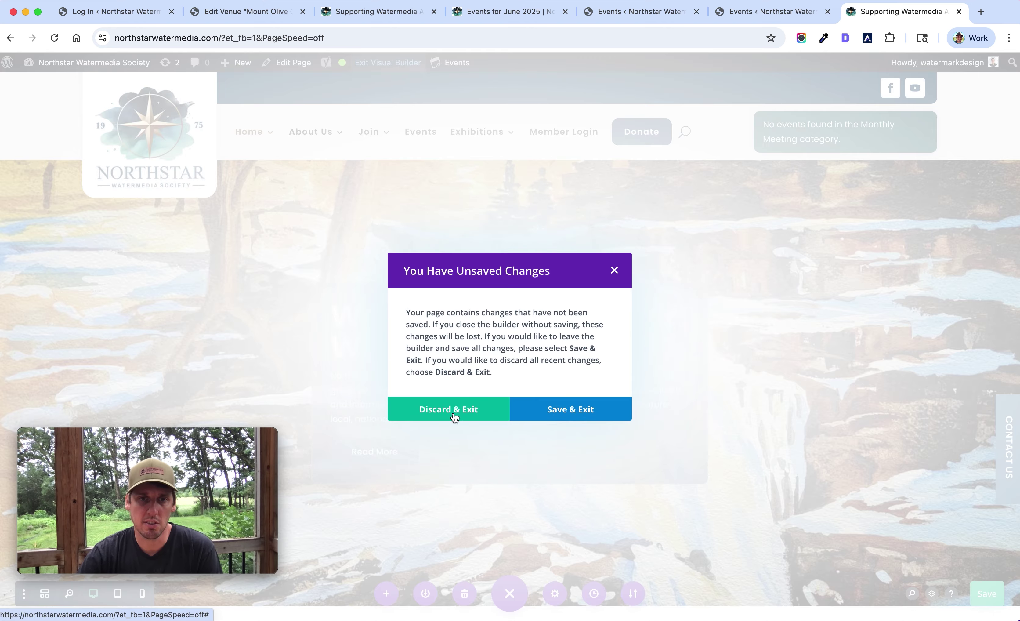
left_click(421, 408)
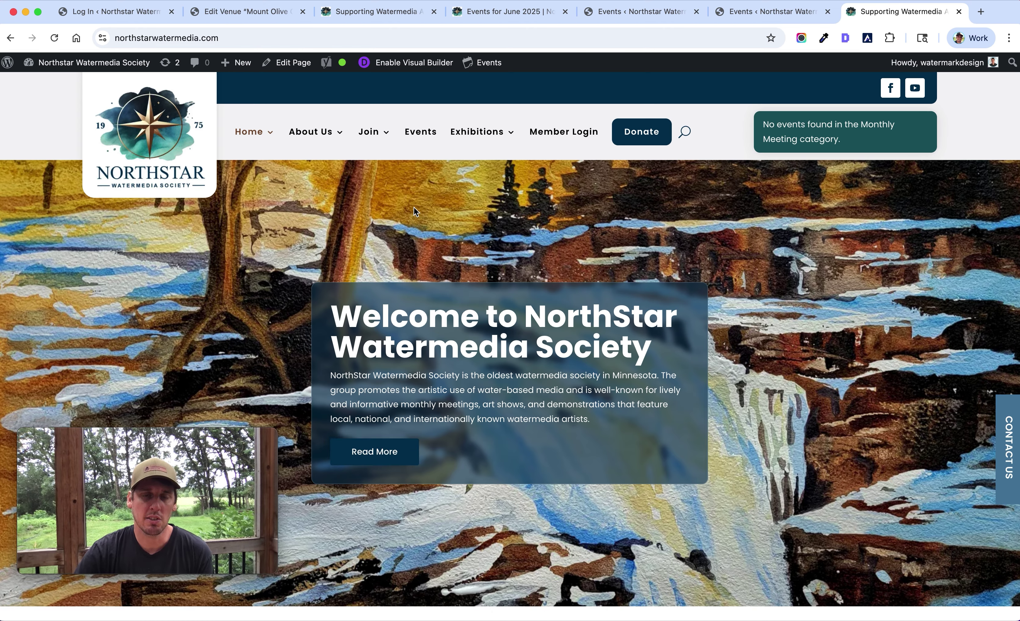
- Go to the Who we are section of the About Us page and return to the page's header
scroll(416, 211, "down", 2)
scroll(415, 211, "up", 3)
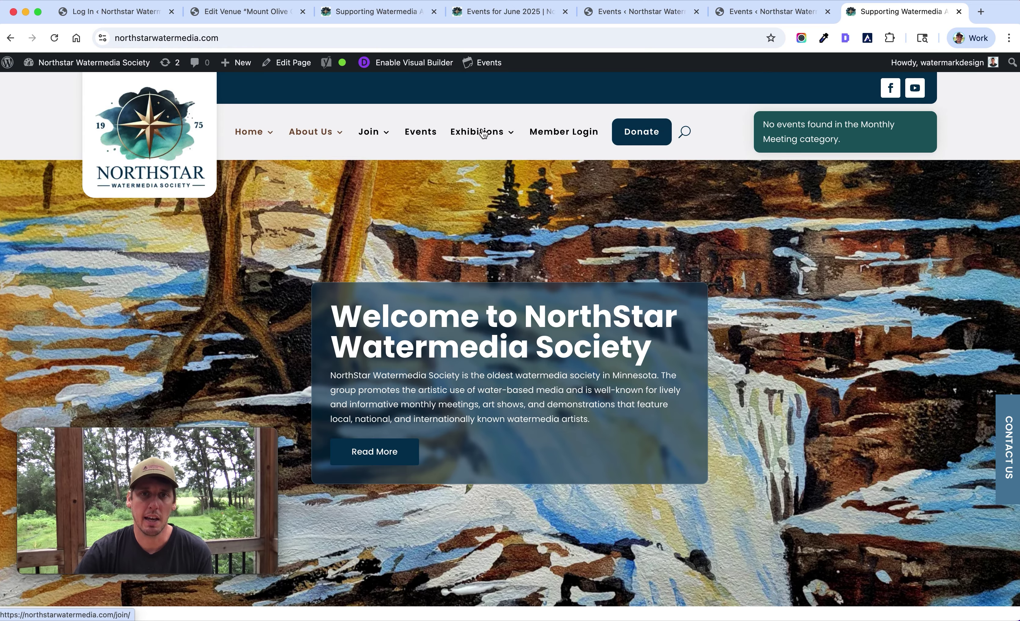
mouse_move(319, 135)
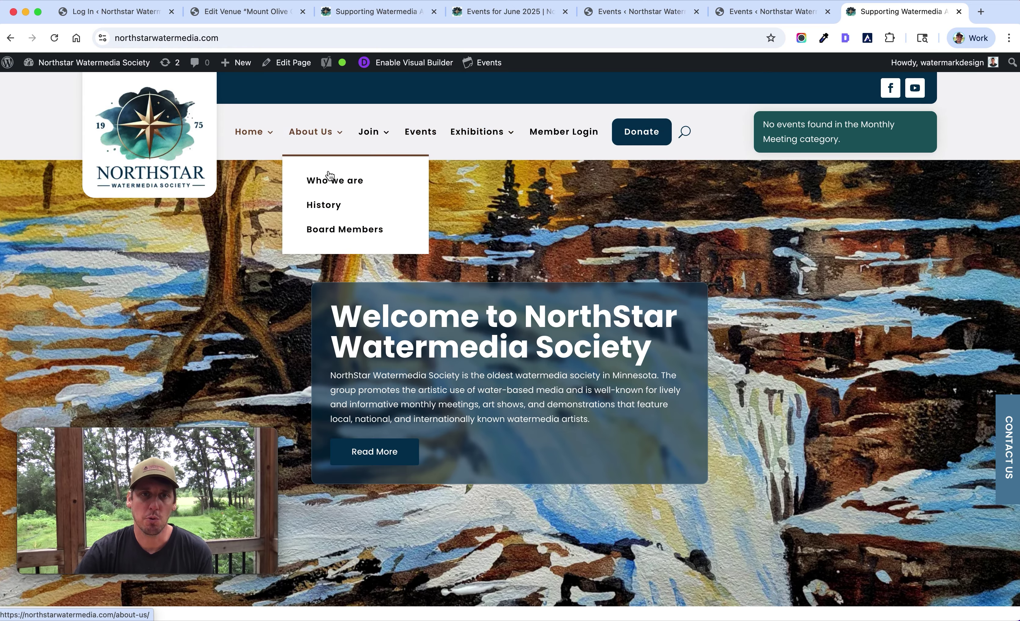
left_click(336, 189)
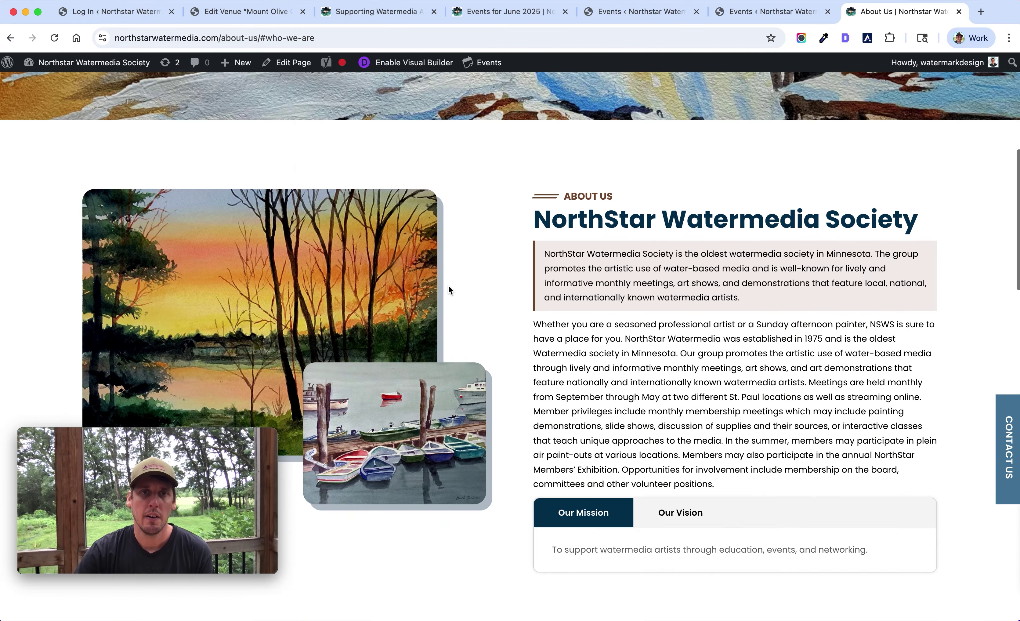
scroll(448, 283, "up", 10)
scroll(398, 175, "down", 1)
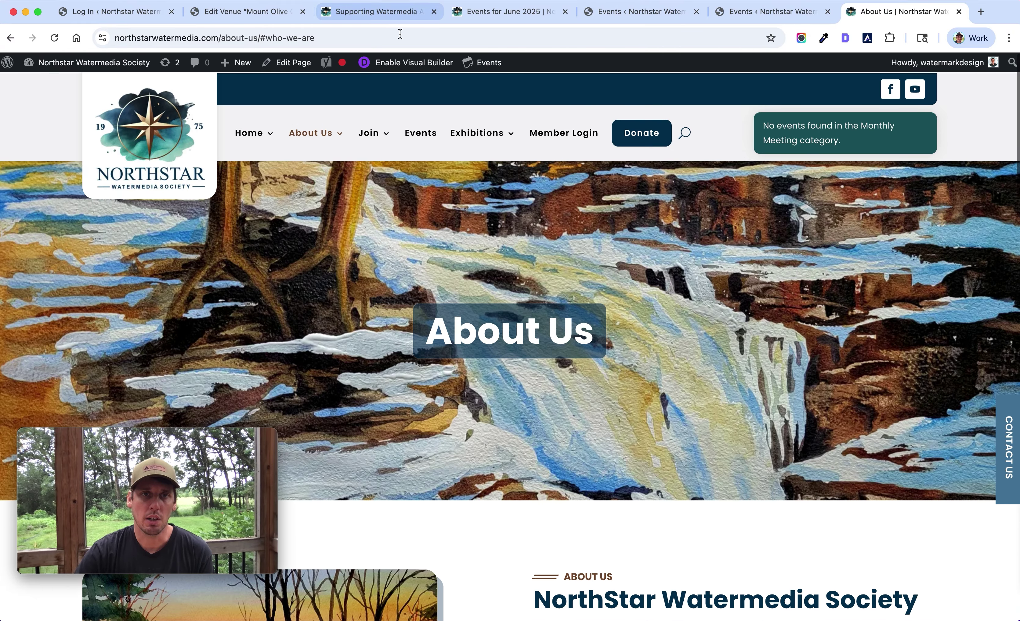